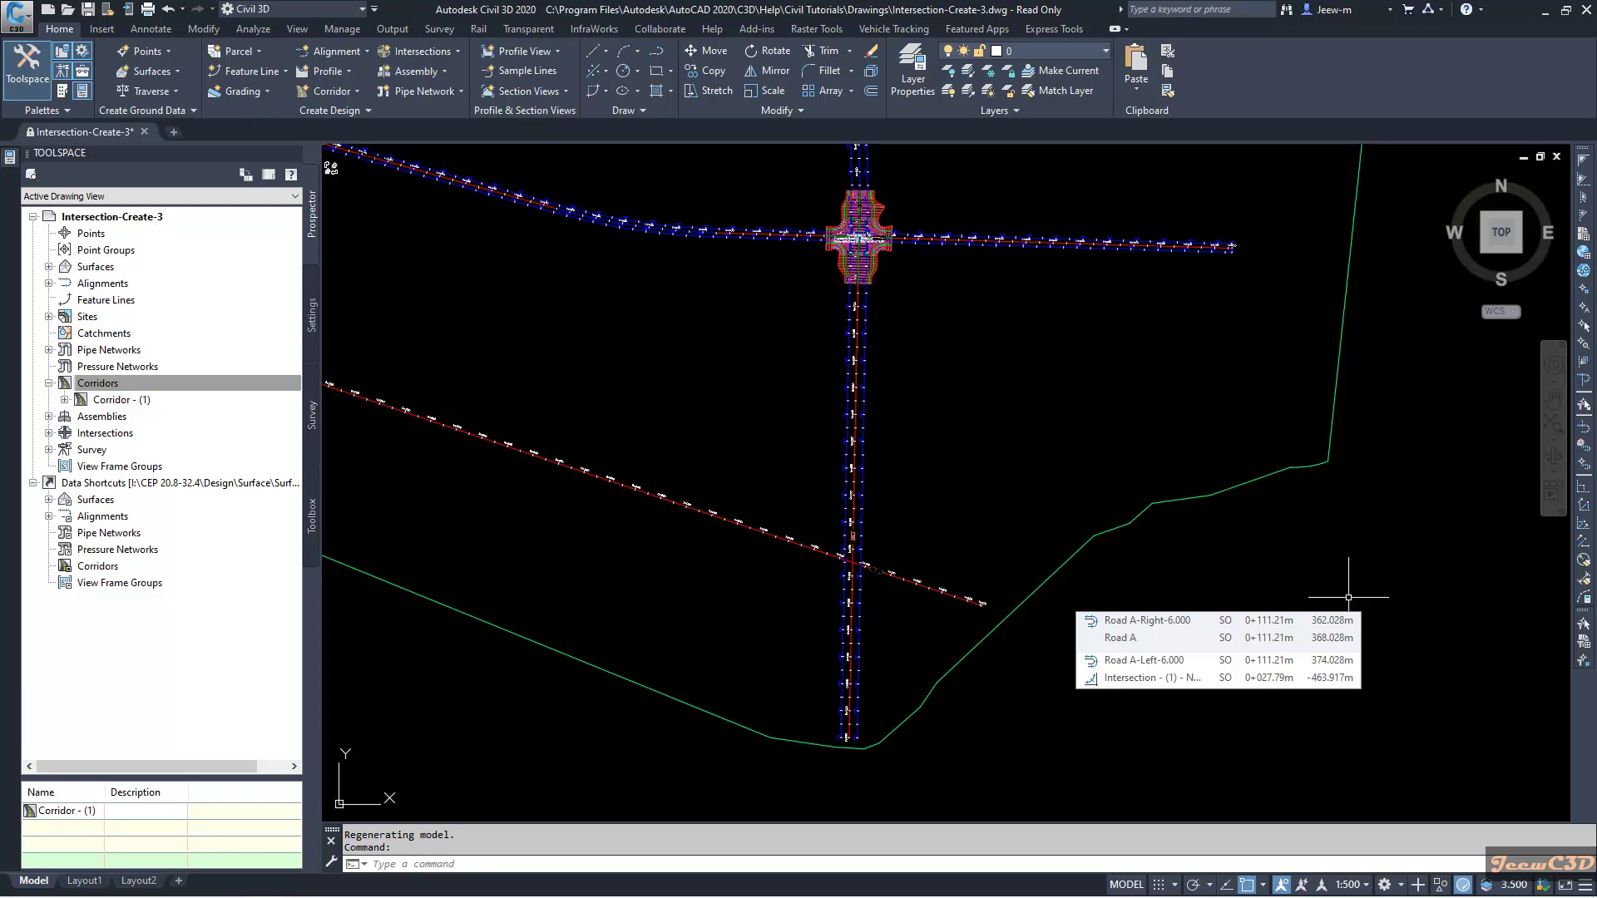
Pan and zoom onto the Road A / Road C crossing until the station labels are readable
middle_click_drag(1062, 510, 1147, 499)
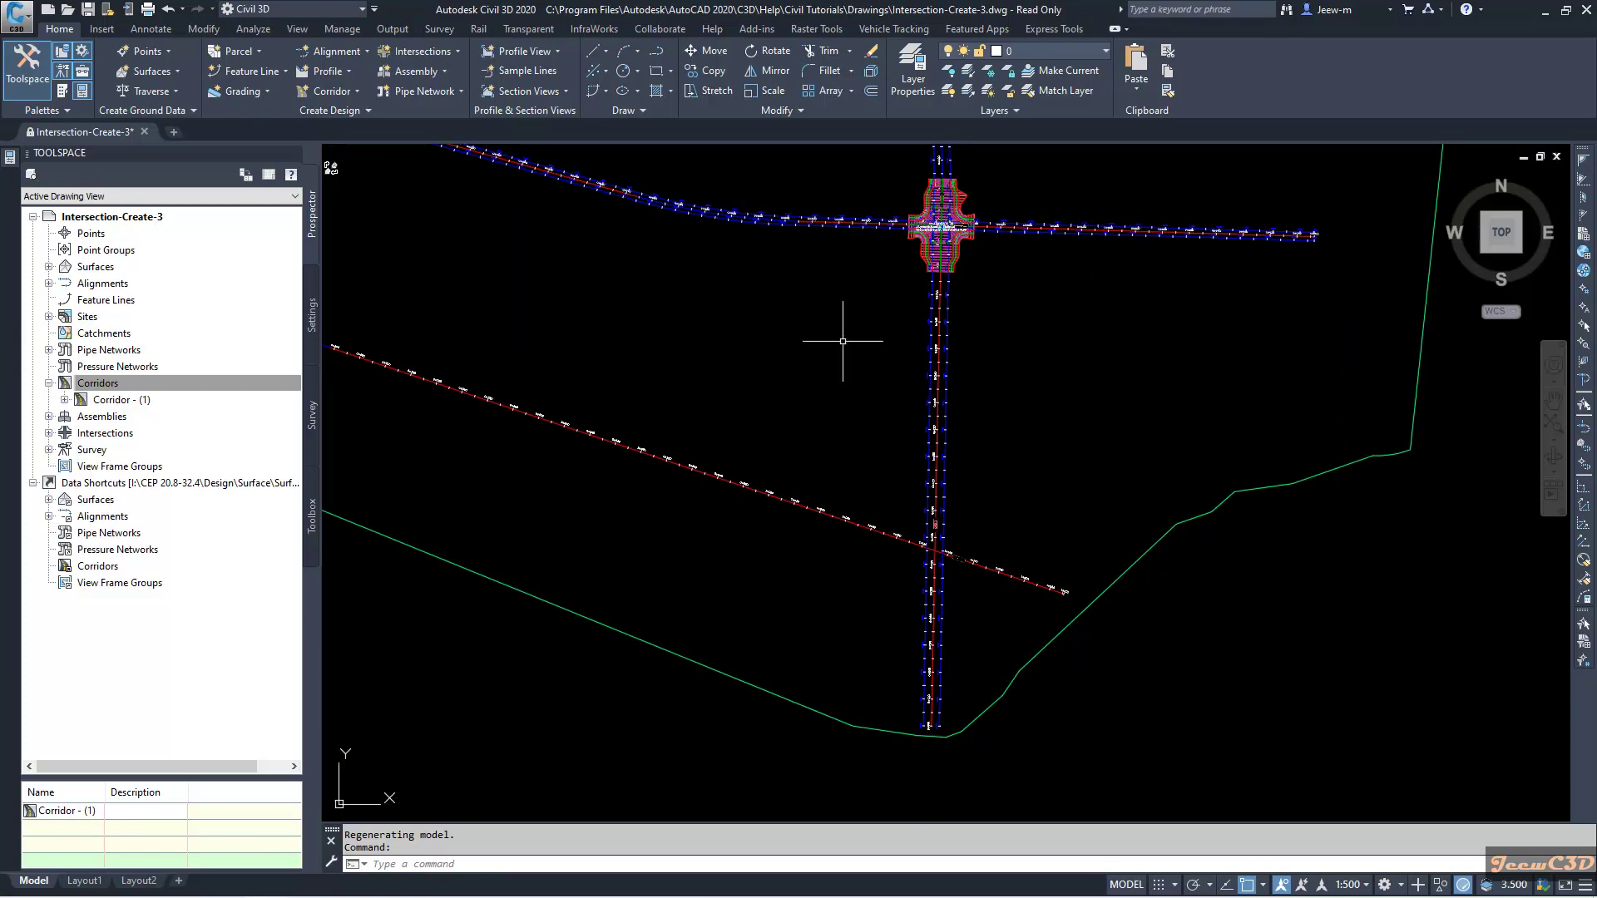
middle_click_drag(841, 346, 816, 421)
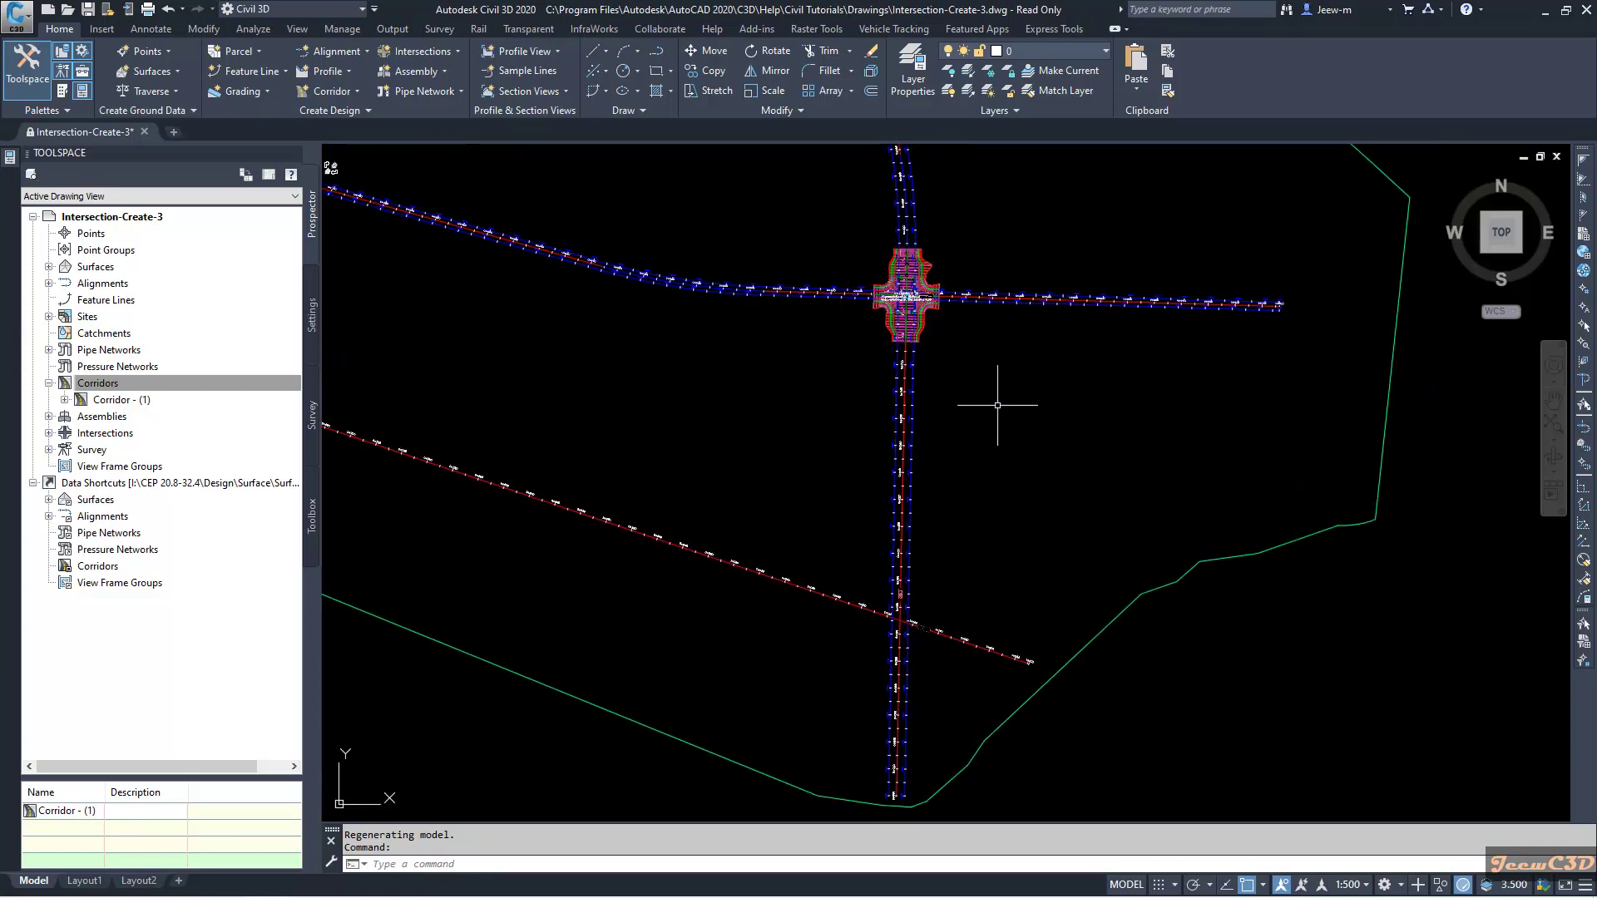
middle_click_drag(1023, 563, 1040, 417)
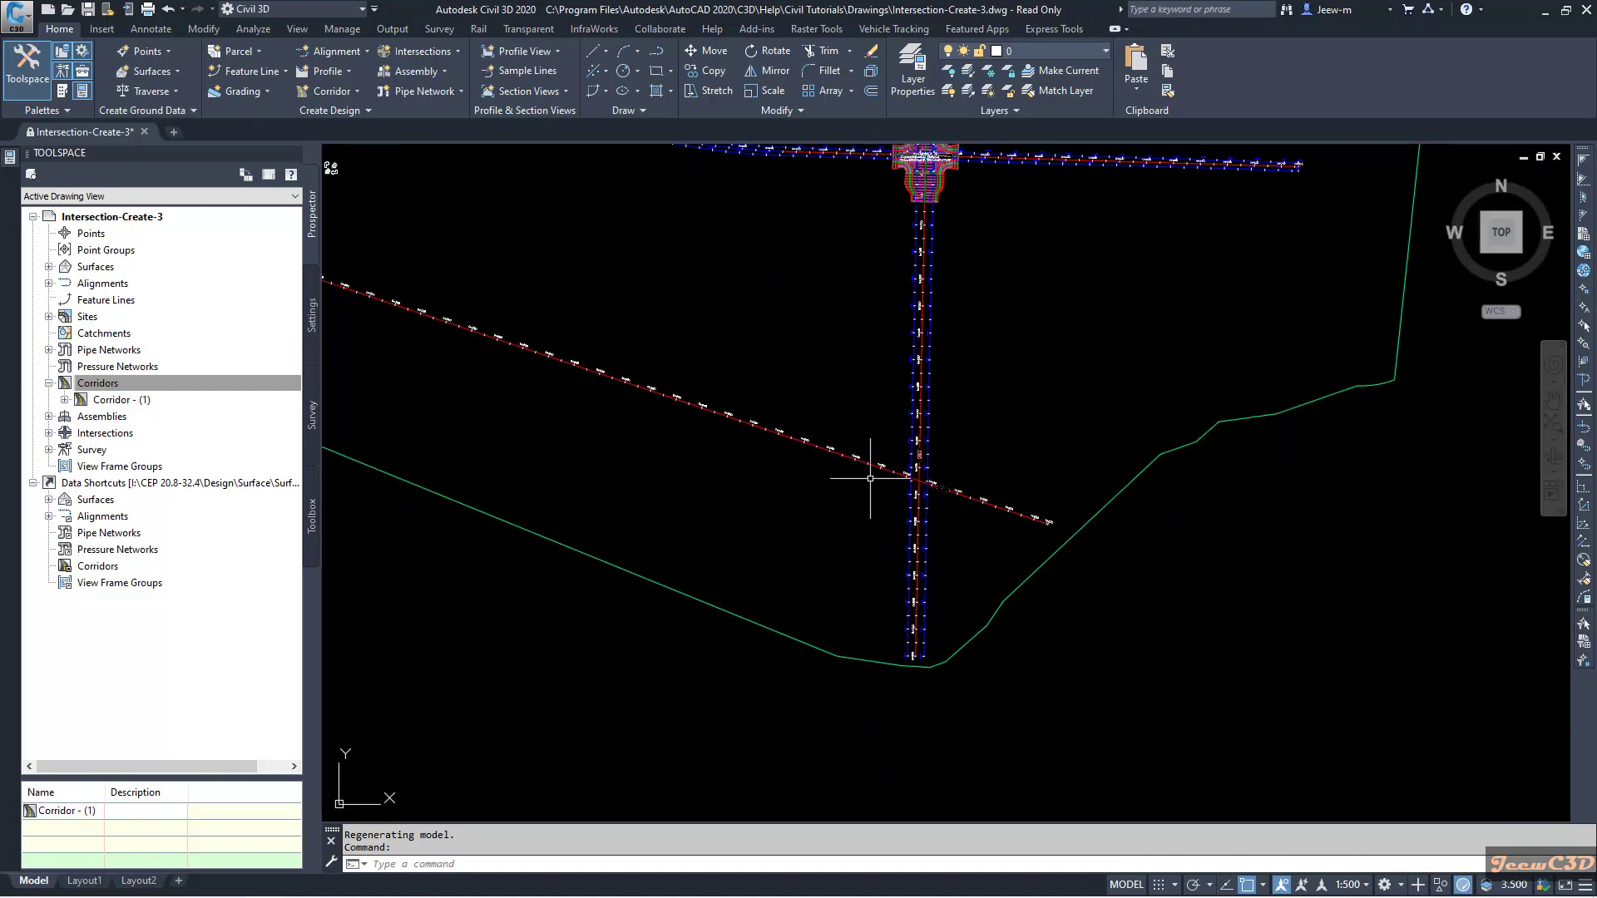
scroll(937, 453, "up", 6)
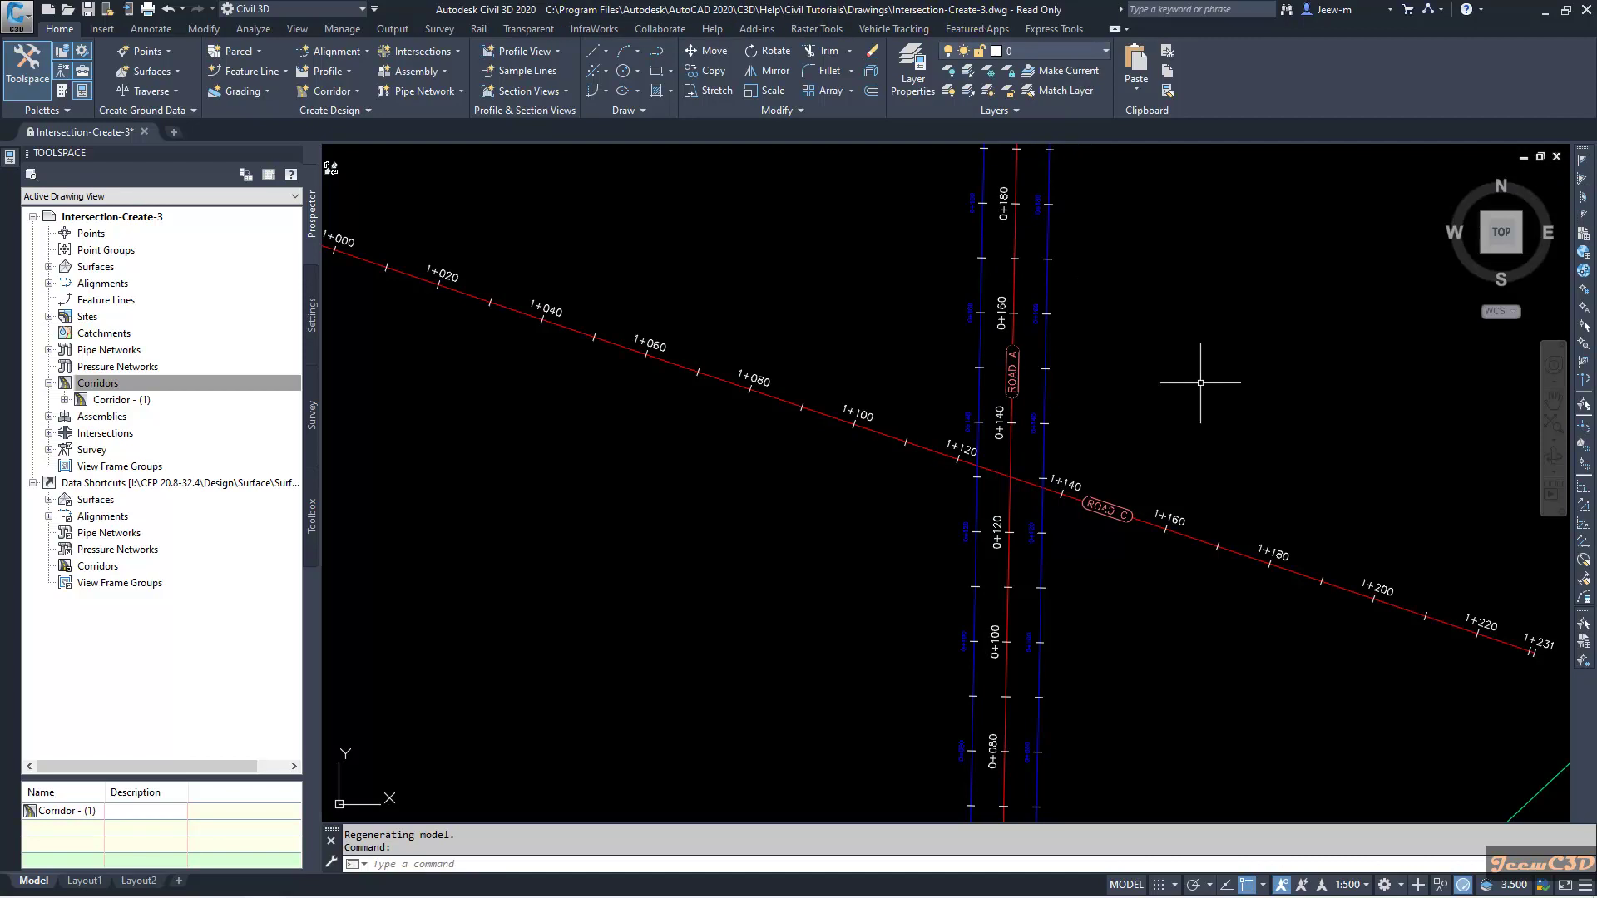
middle_click_drag(1212, 399, 970, 357)
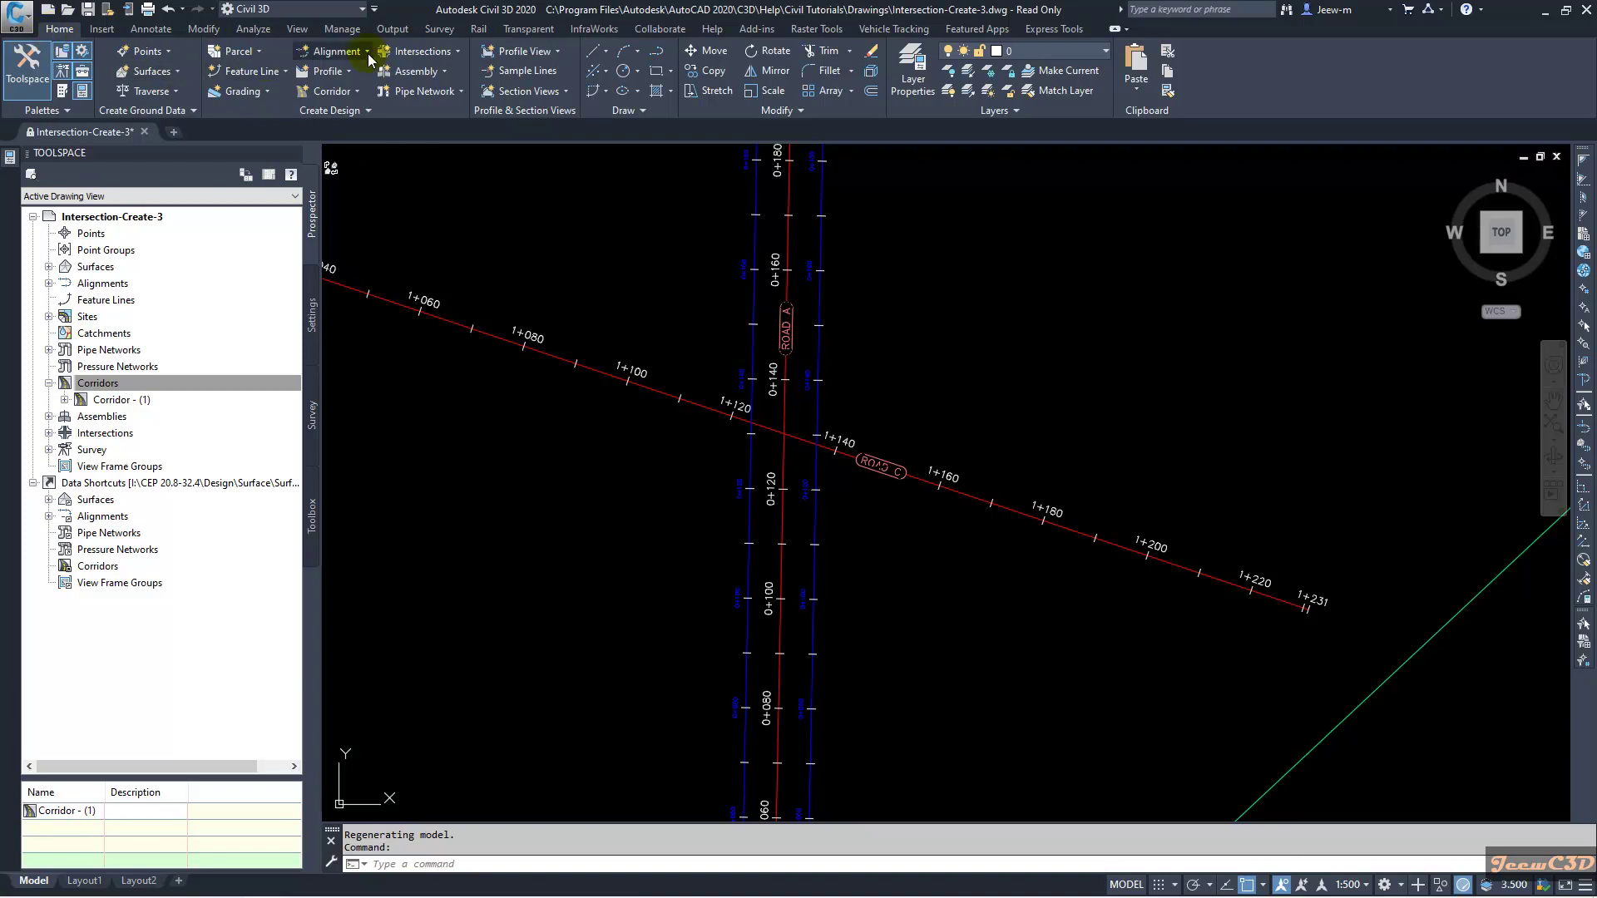
Create an intersection at the Road A / Road C crossing point, with Road A as the main road
left_click(422, 52)
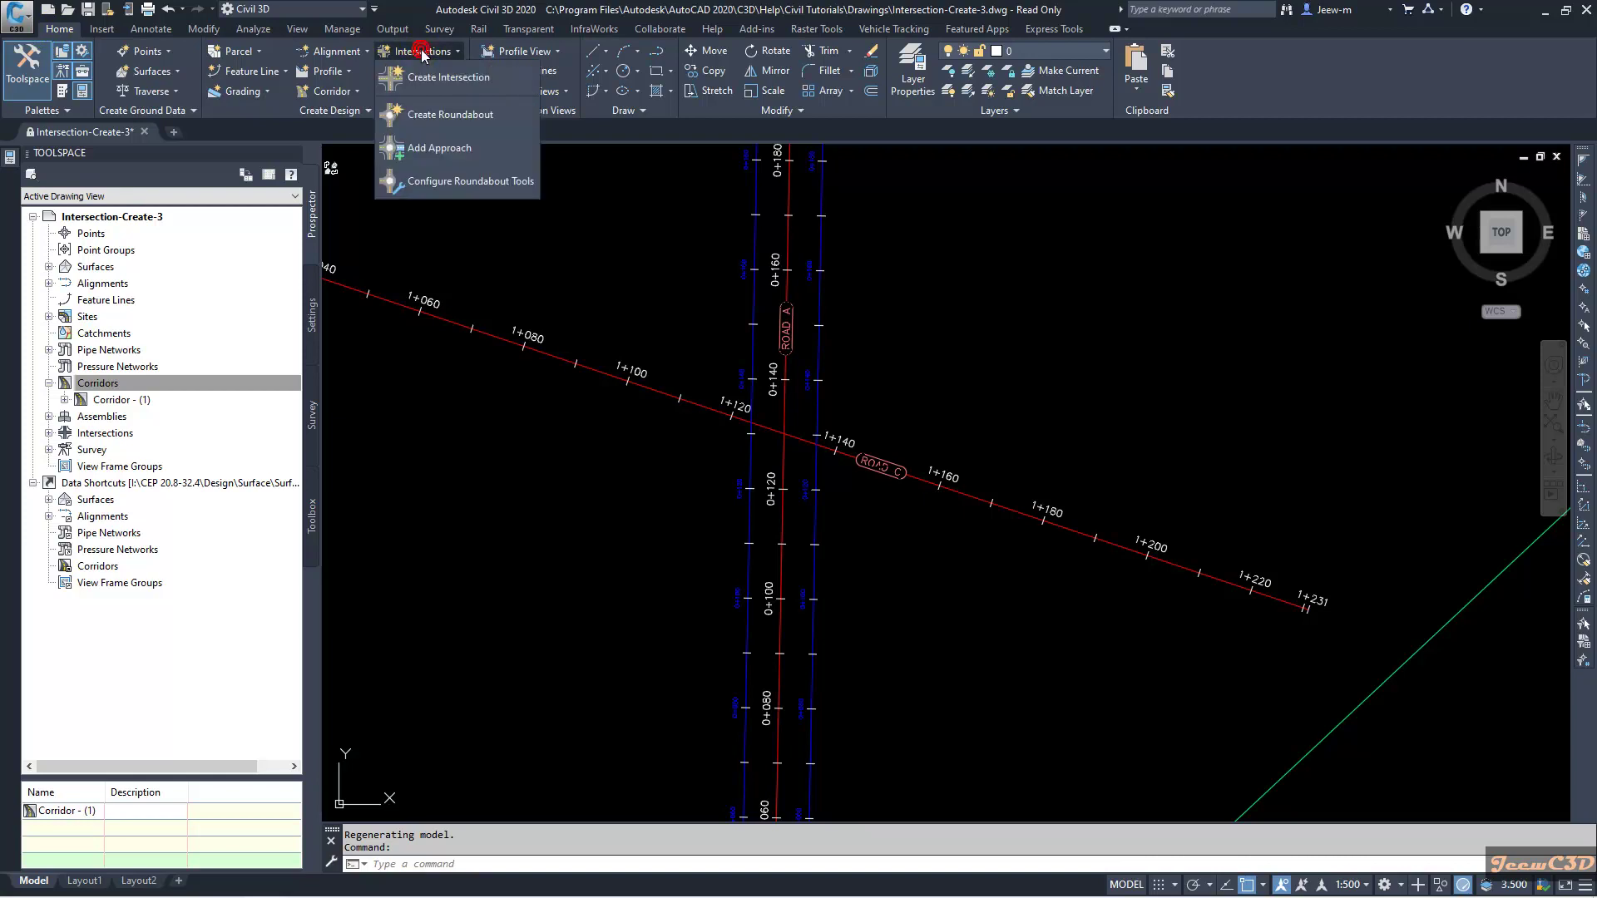
left_click(451, 78)
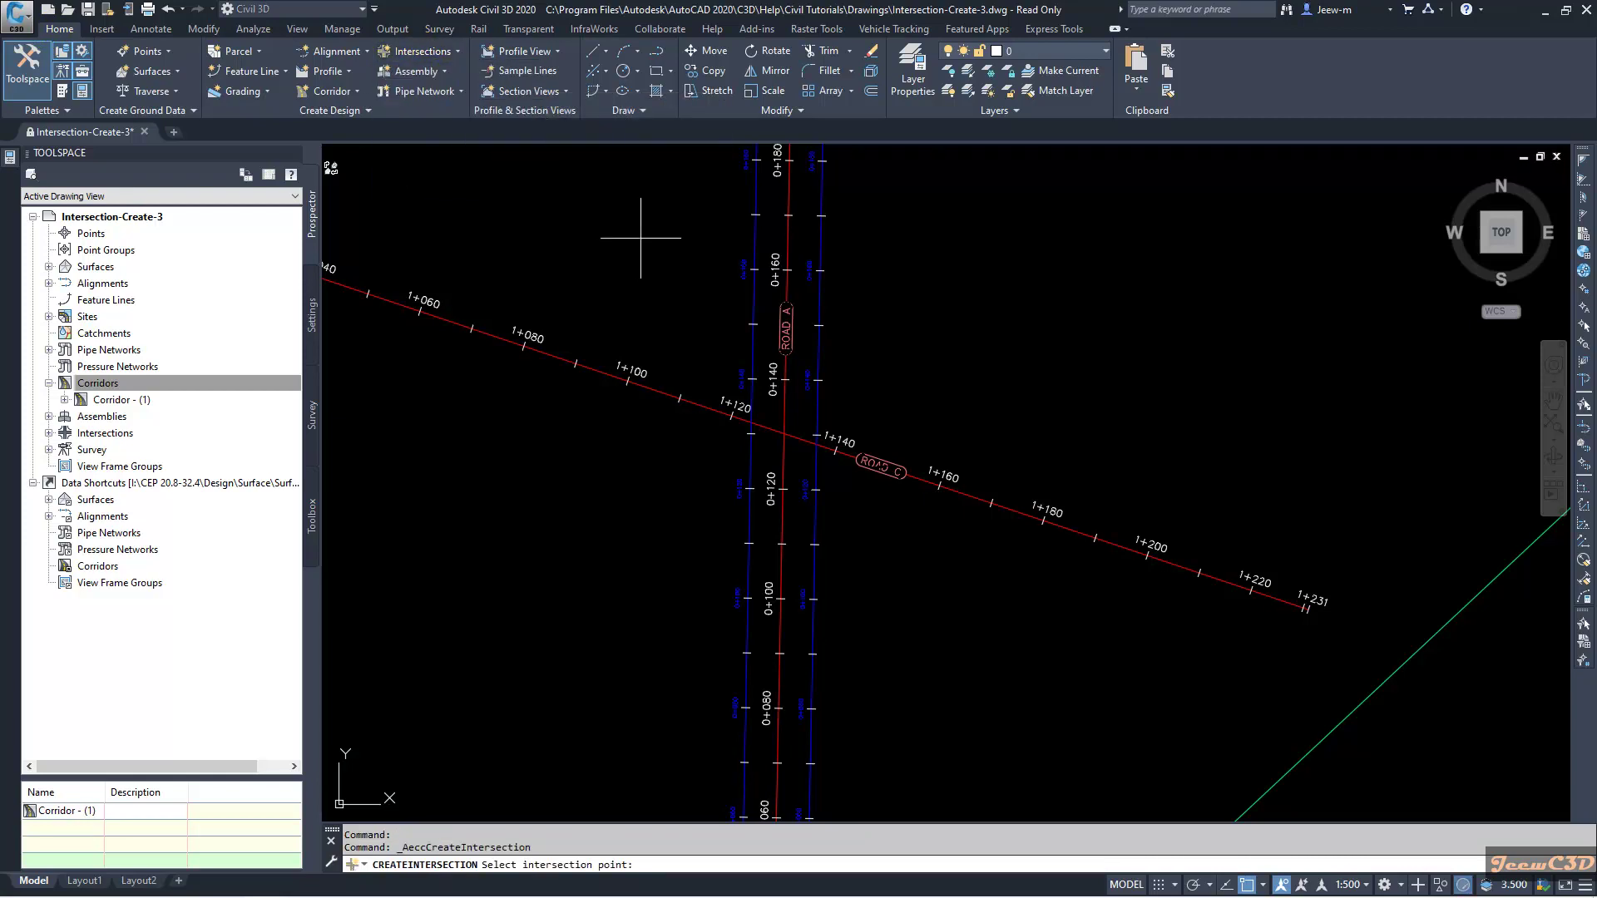
scroll(784, 431, "up", 2)
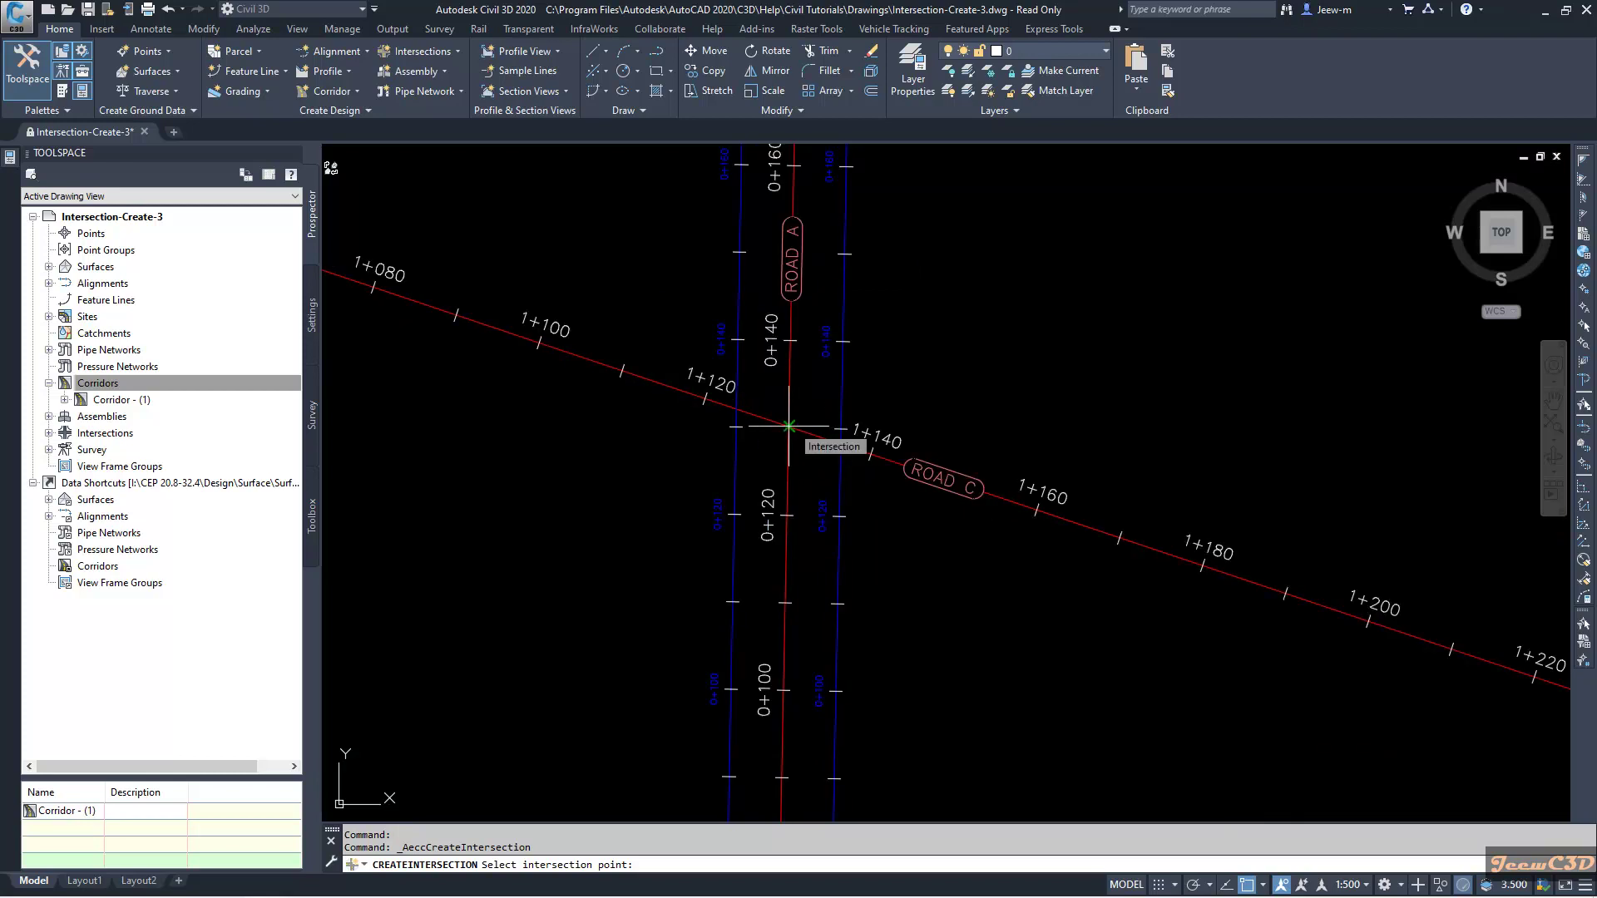
left_click(788, 426)
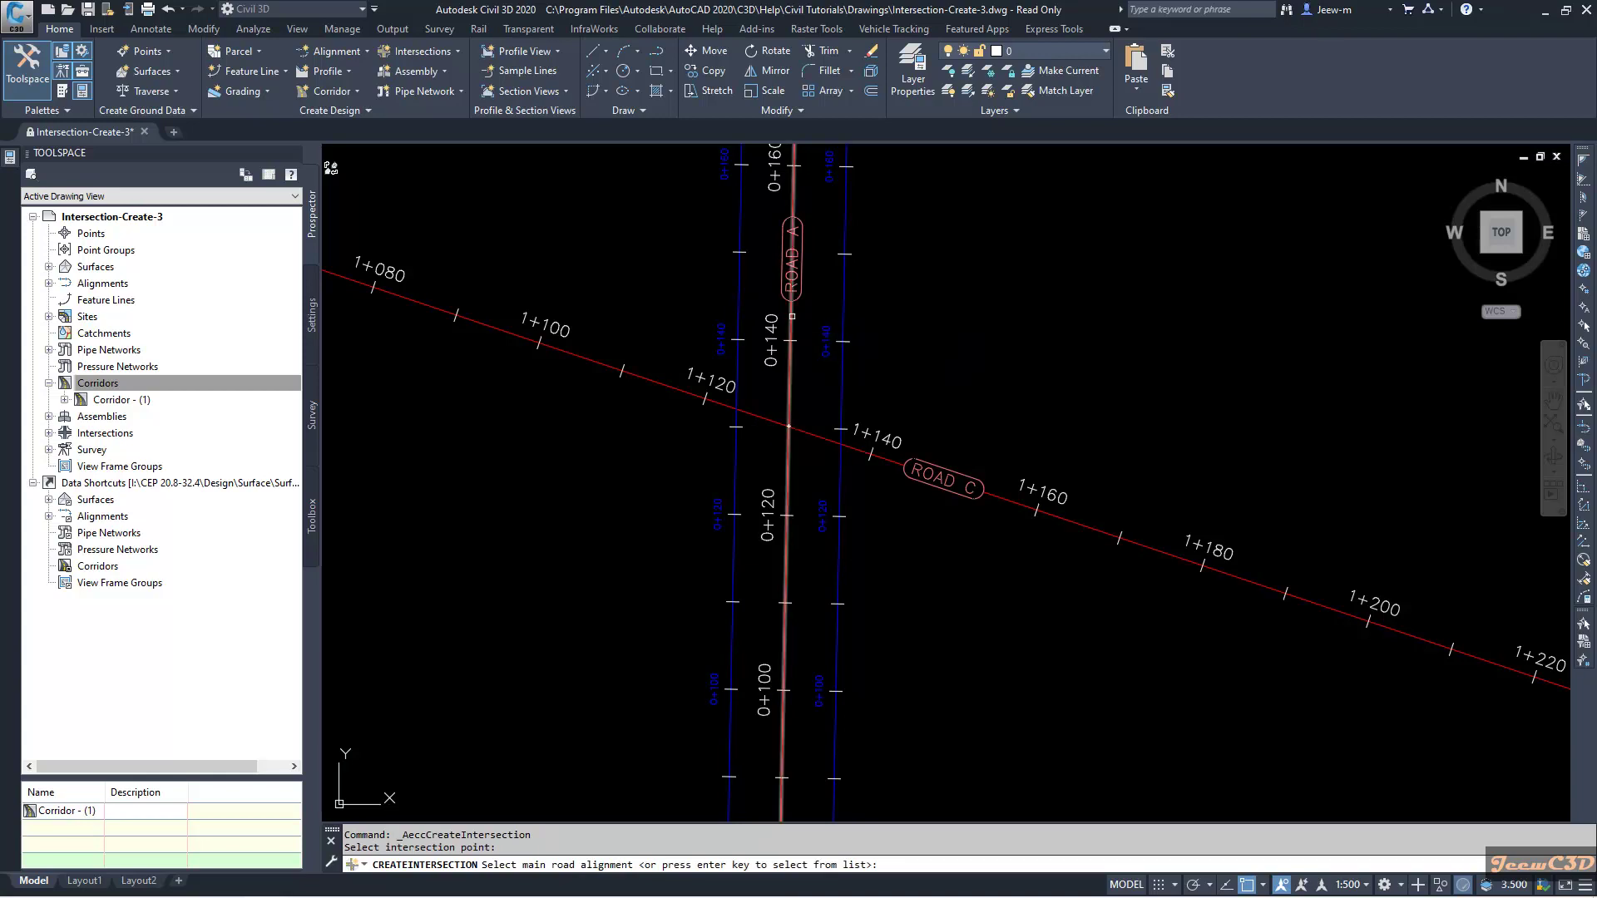
left_click(791, 316)
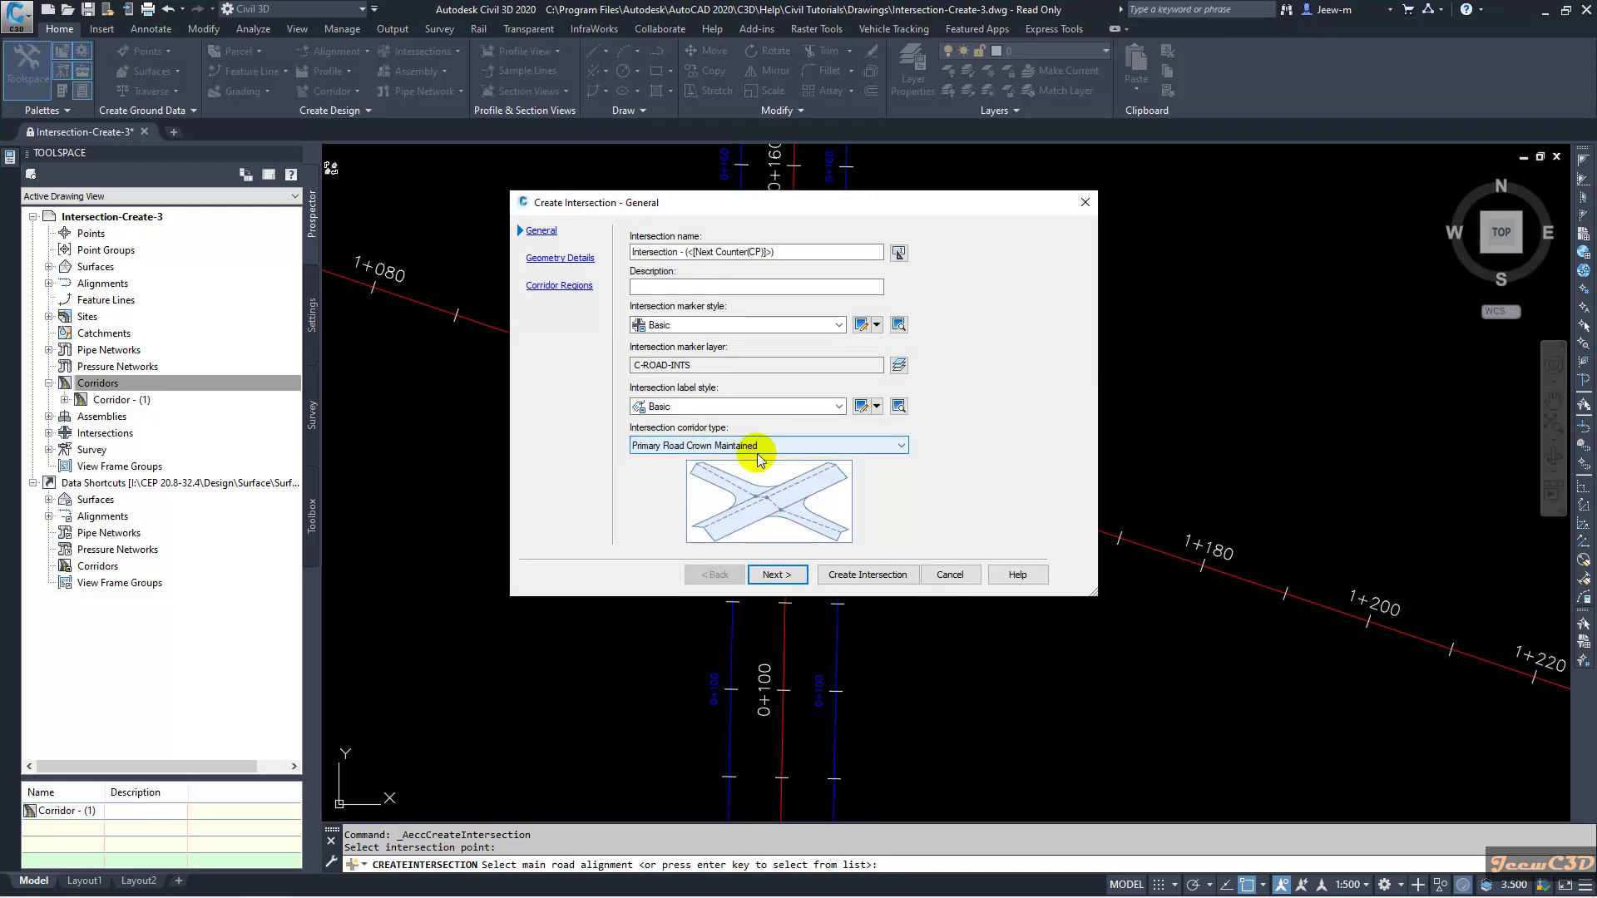
Advance to Geometry Details, which lists Road A at 0+130.16 and Road C at 1+130.07
left_click(788, 577)
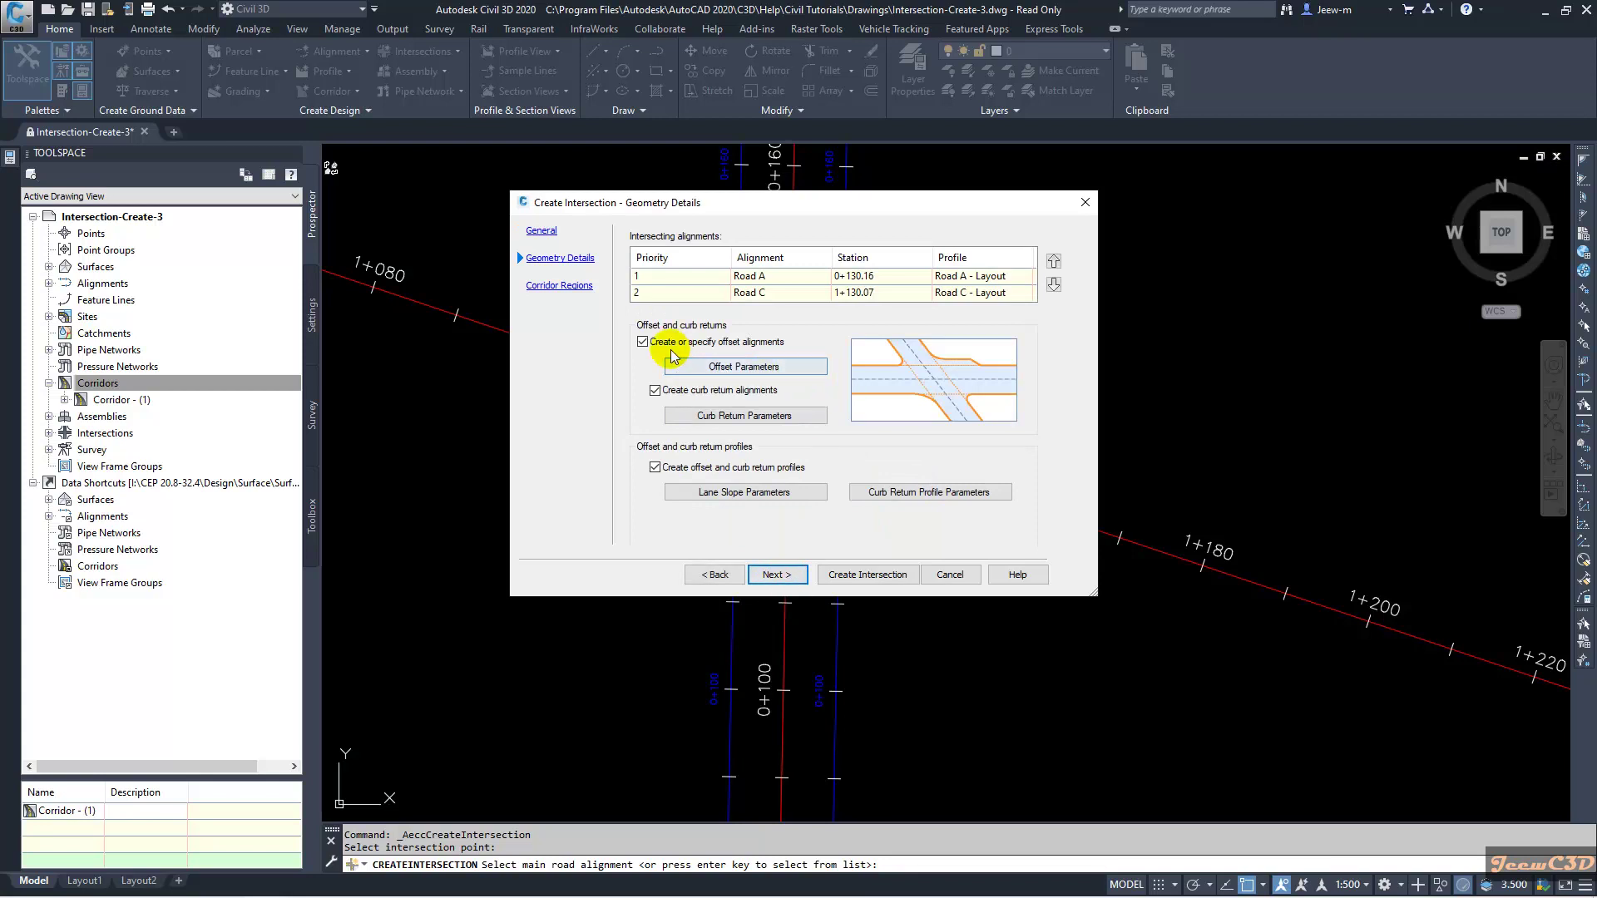
Set Road A's left offset to the existing Road A-Left-6.000 alignment, picked from the drawing
left_click(763, 371)
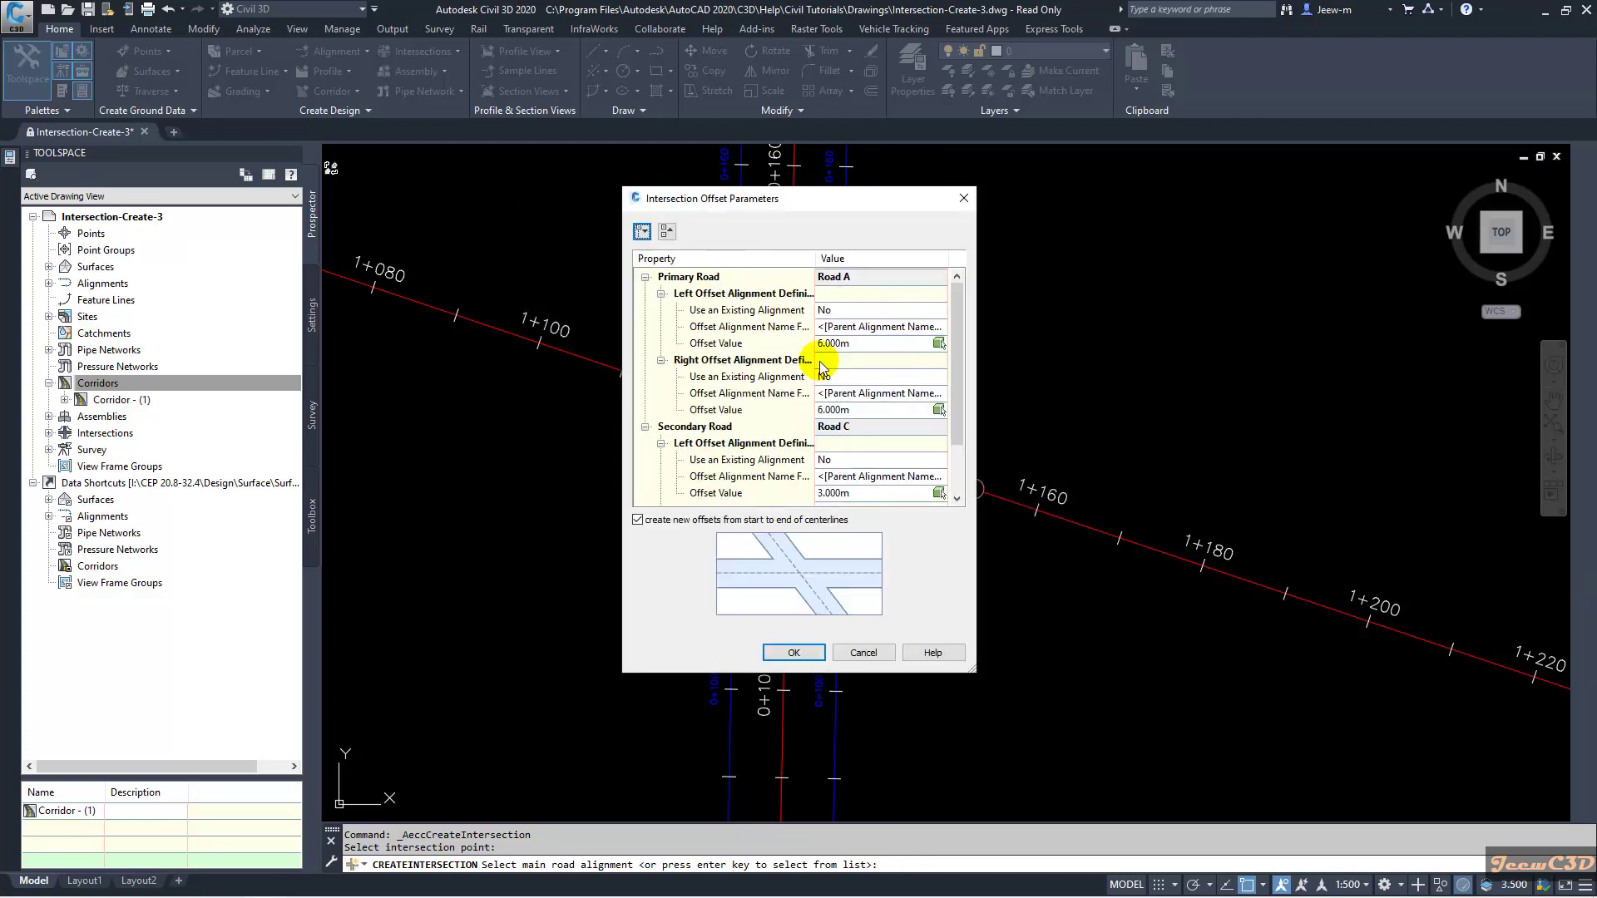
left_click(702, 342)
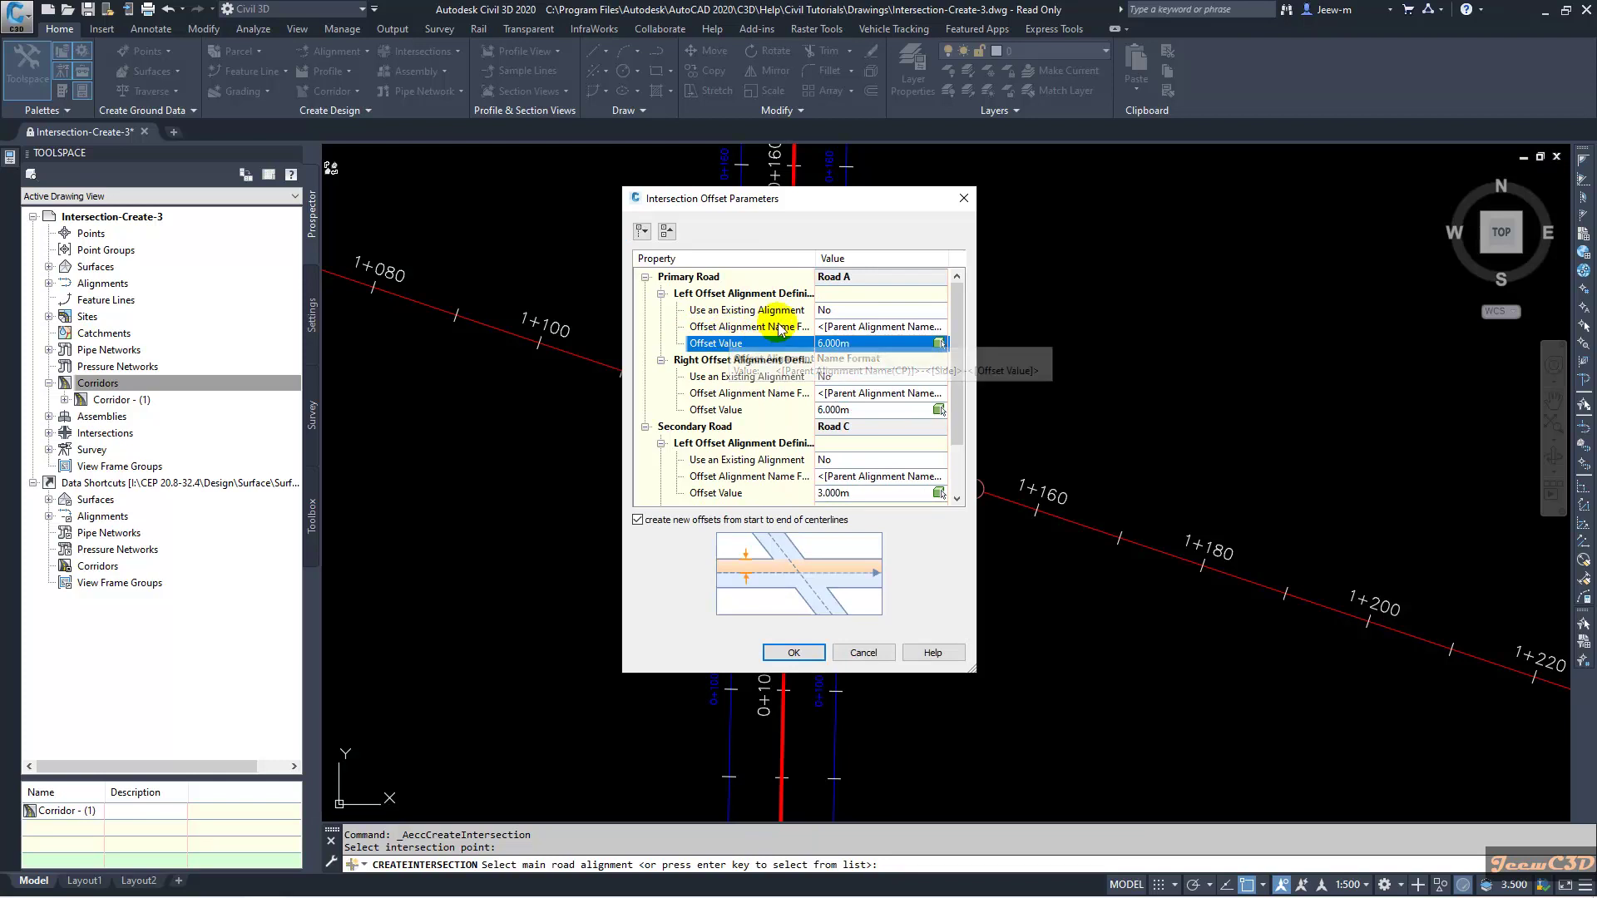
left_click(839, 309)
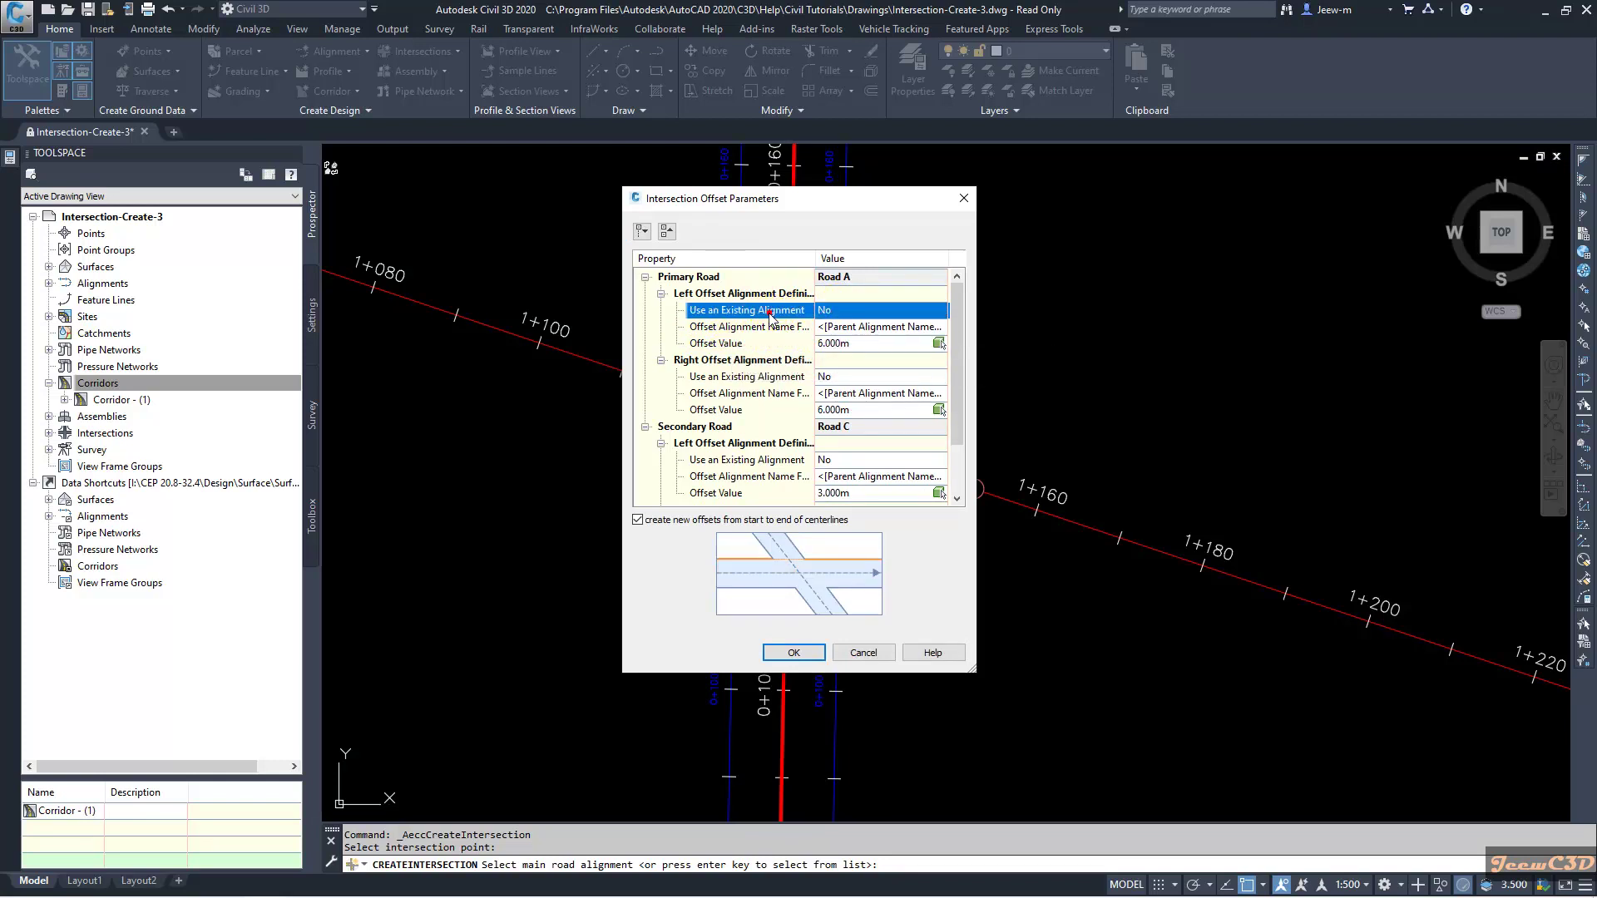
left_click(842, 313)
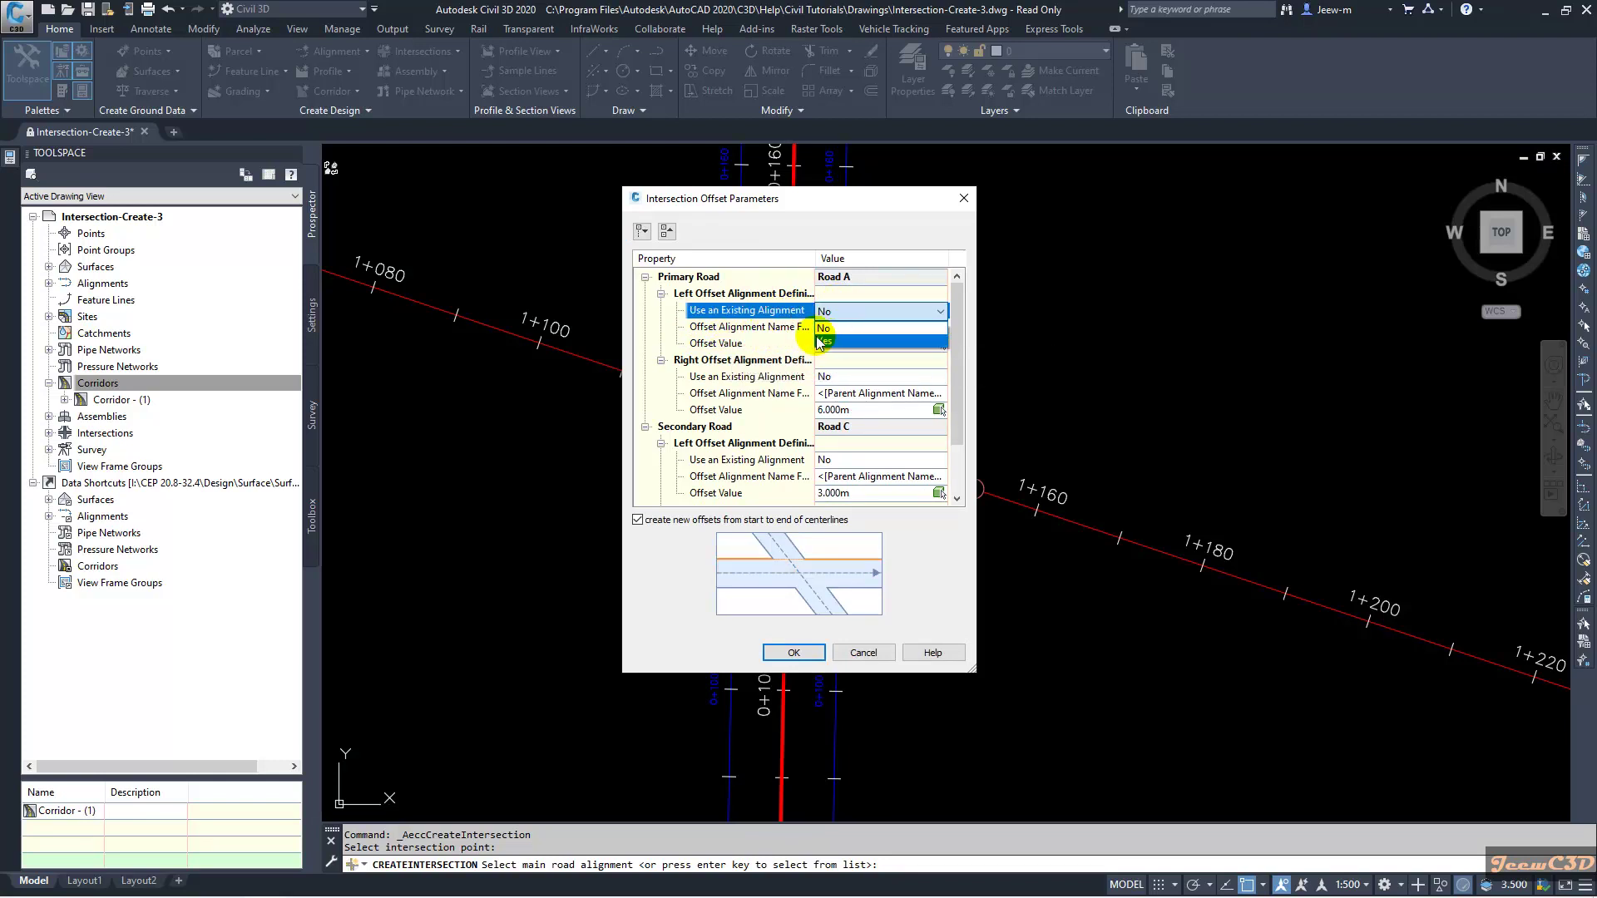
left_click(829, 343)
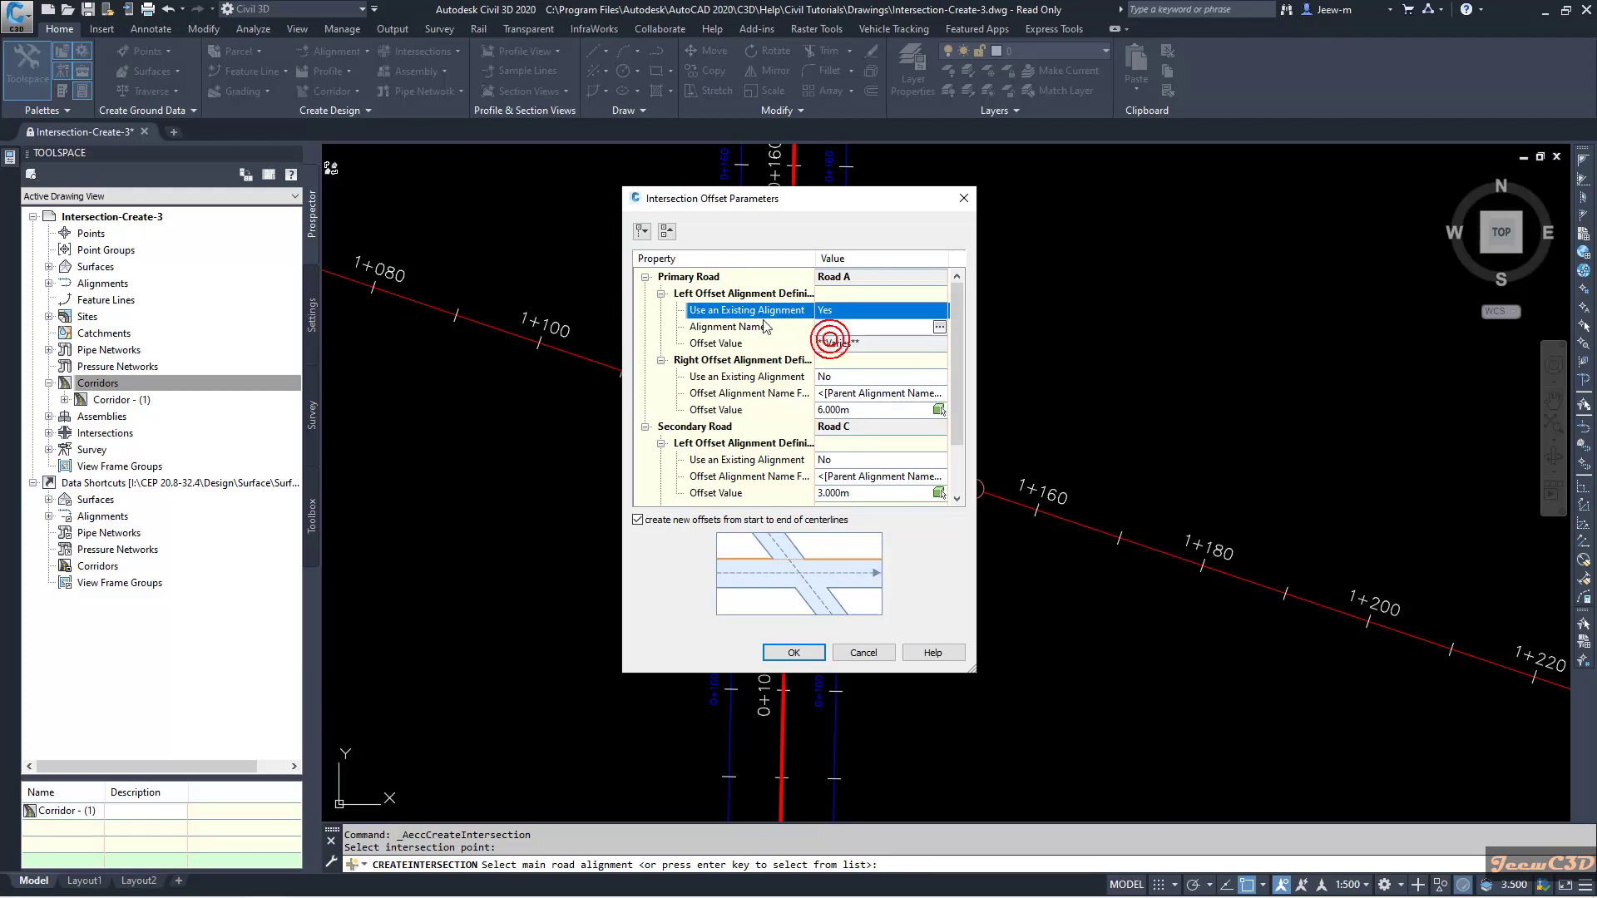
left_click(939, 327)
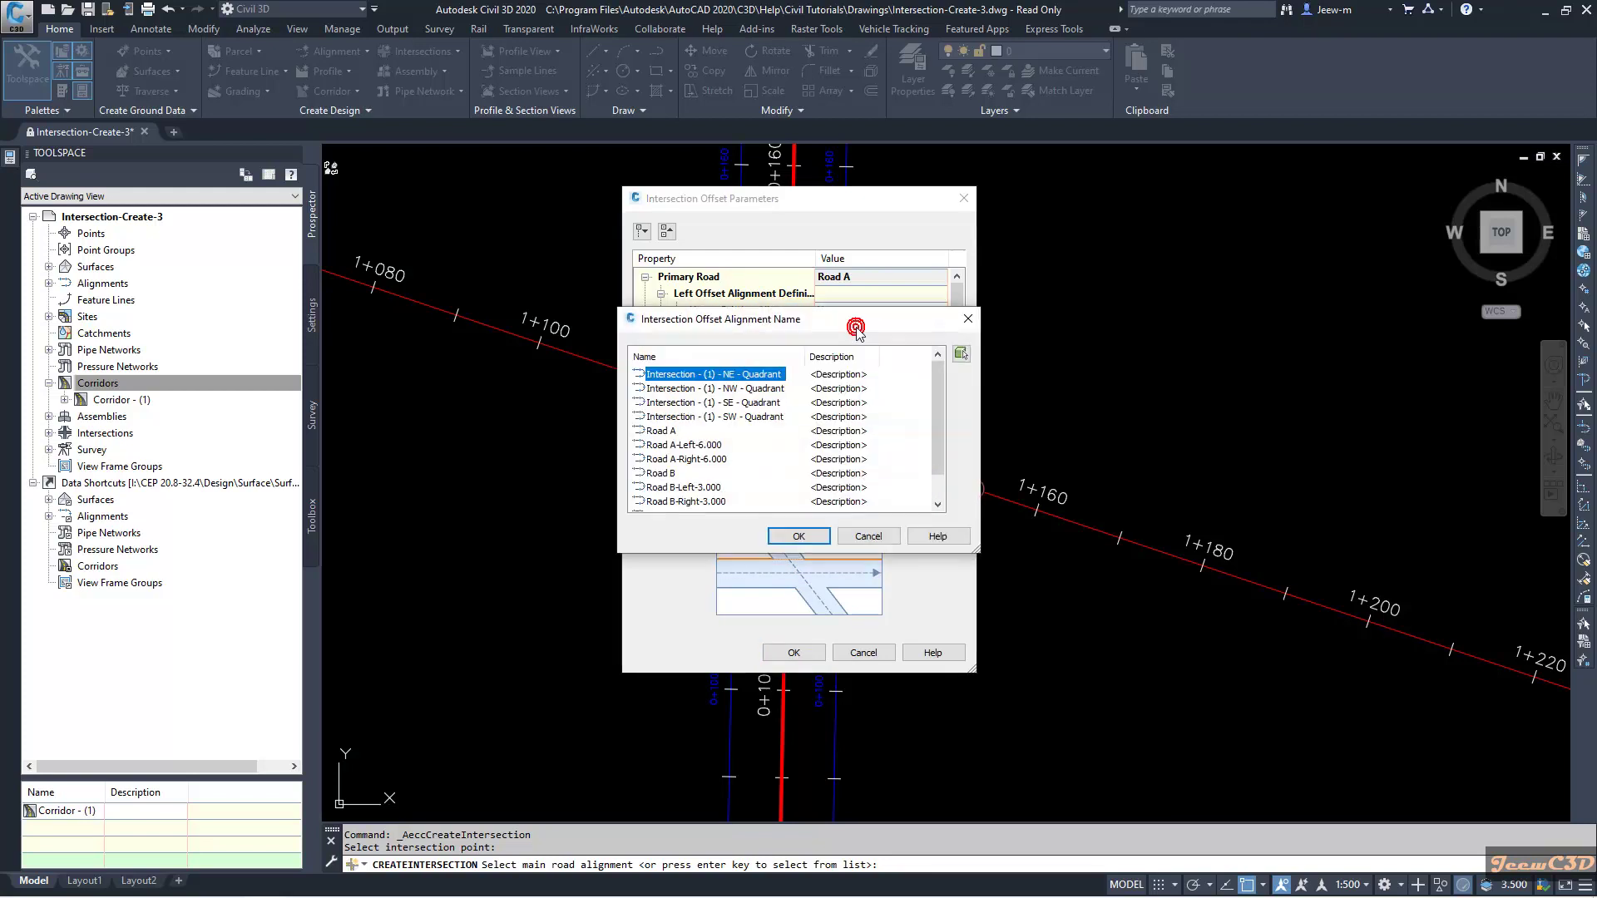
left_click(960, 356)
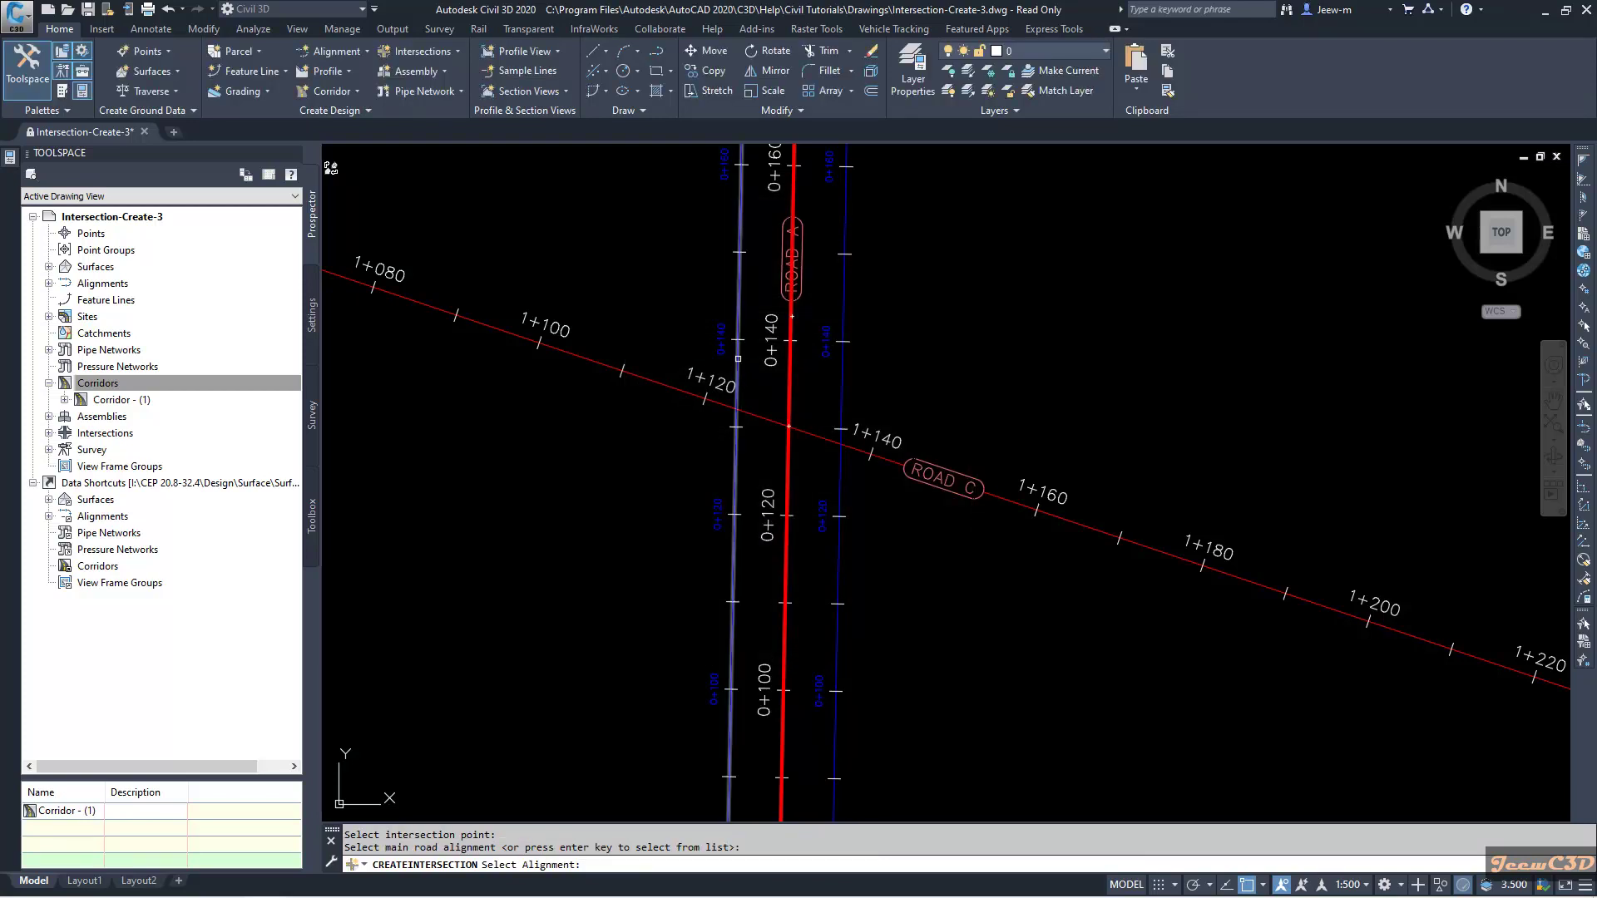
left_click(740, 363)
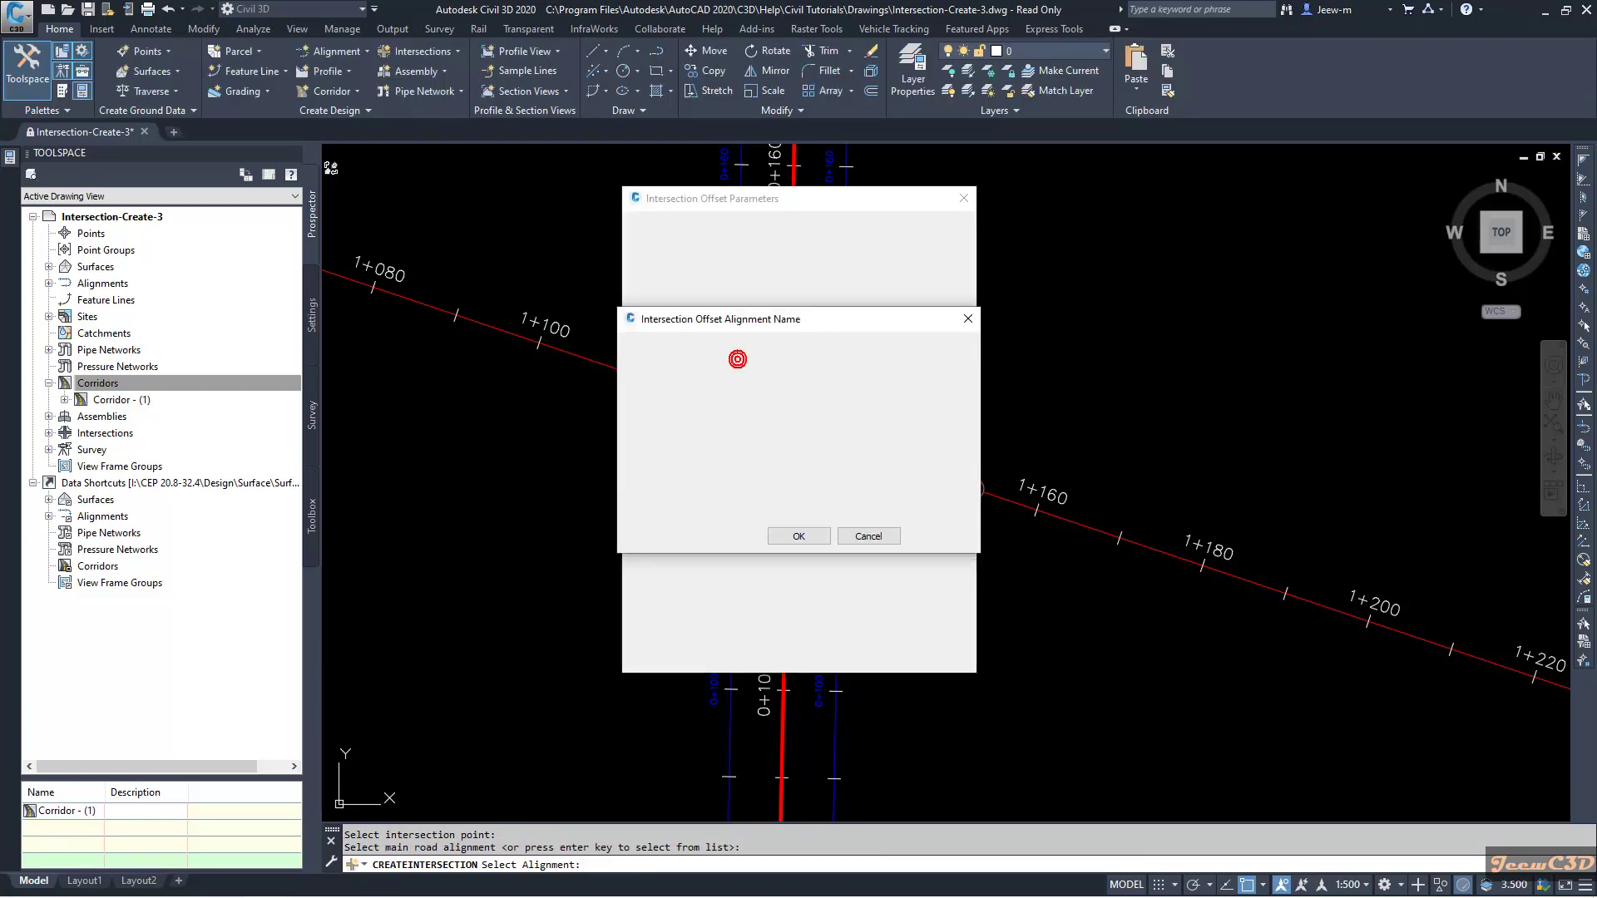
left_click(794, 535)
Use the existing Road A-Right-6.000 alignment for the right offset and turn off full-length offsets
left_click(747, 376)
left_click(824, 377)
left_click(838, 393)
left_click(939, 394)
left_click(956, 355)
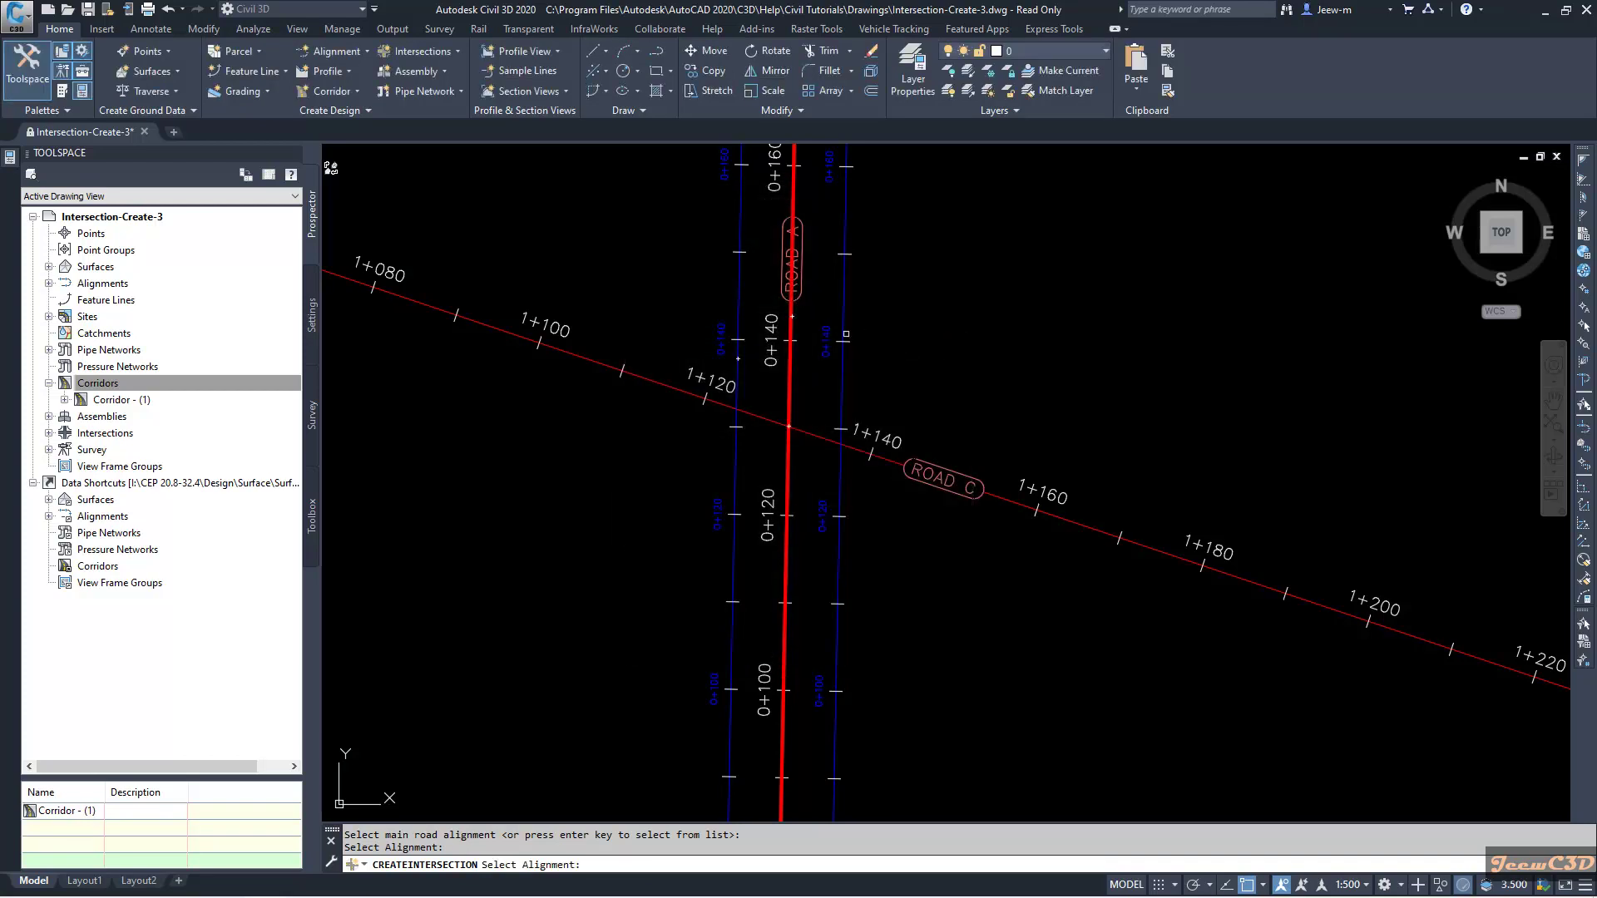
left_click(844, 324)
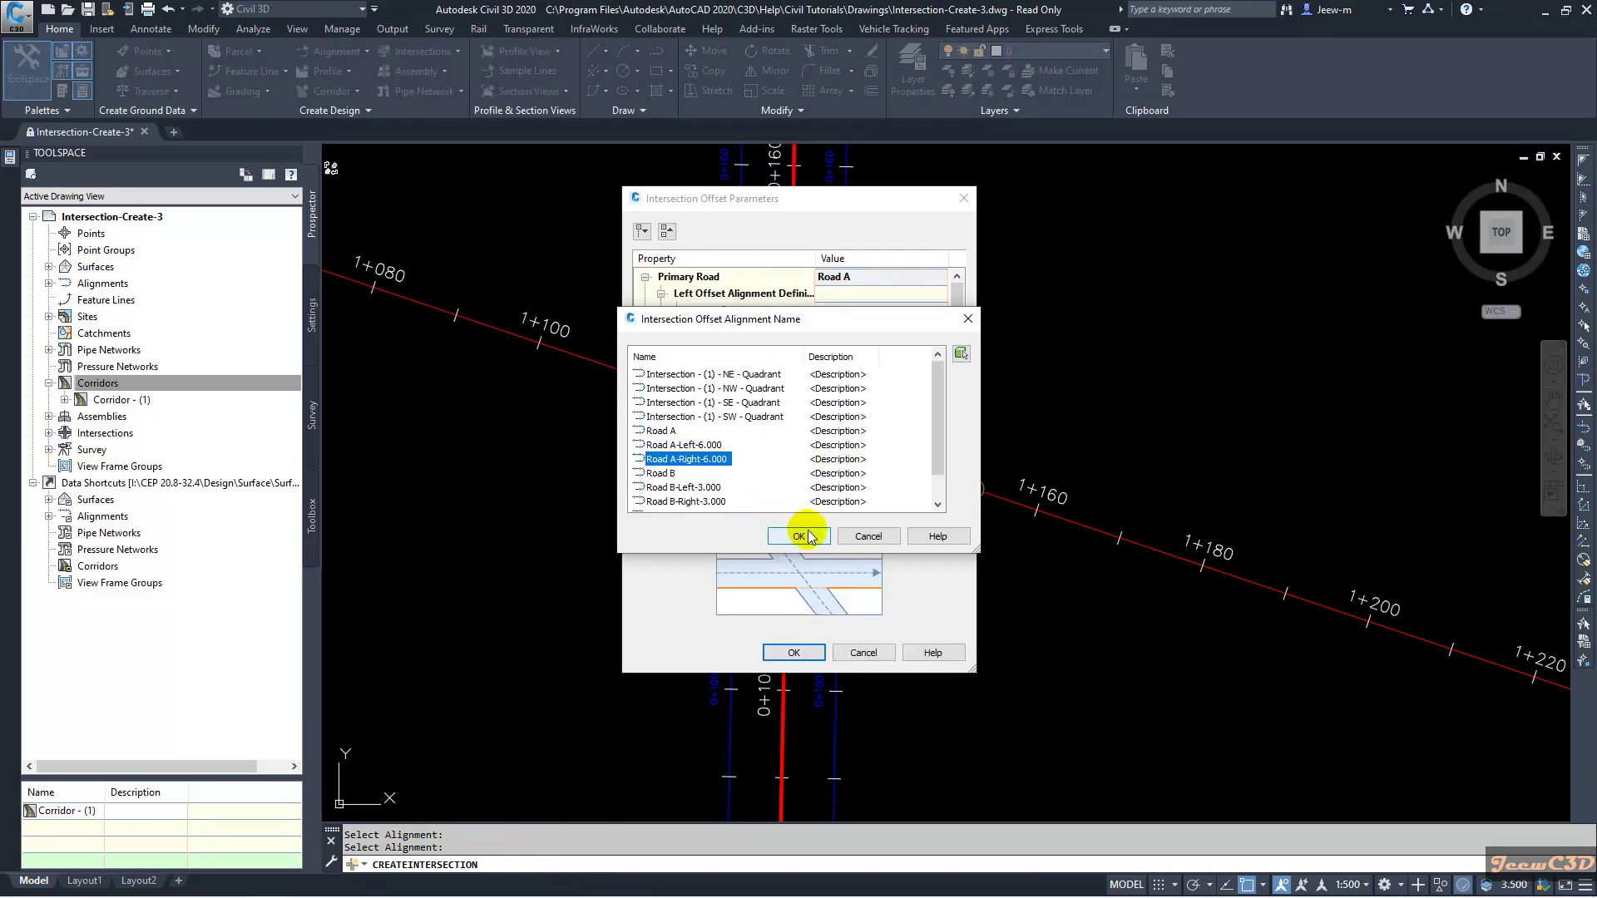
left_click(799, 537)
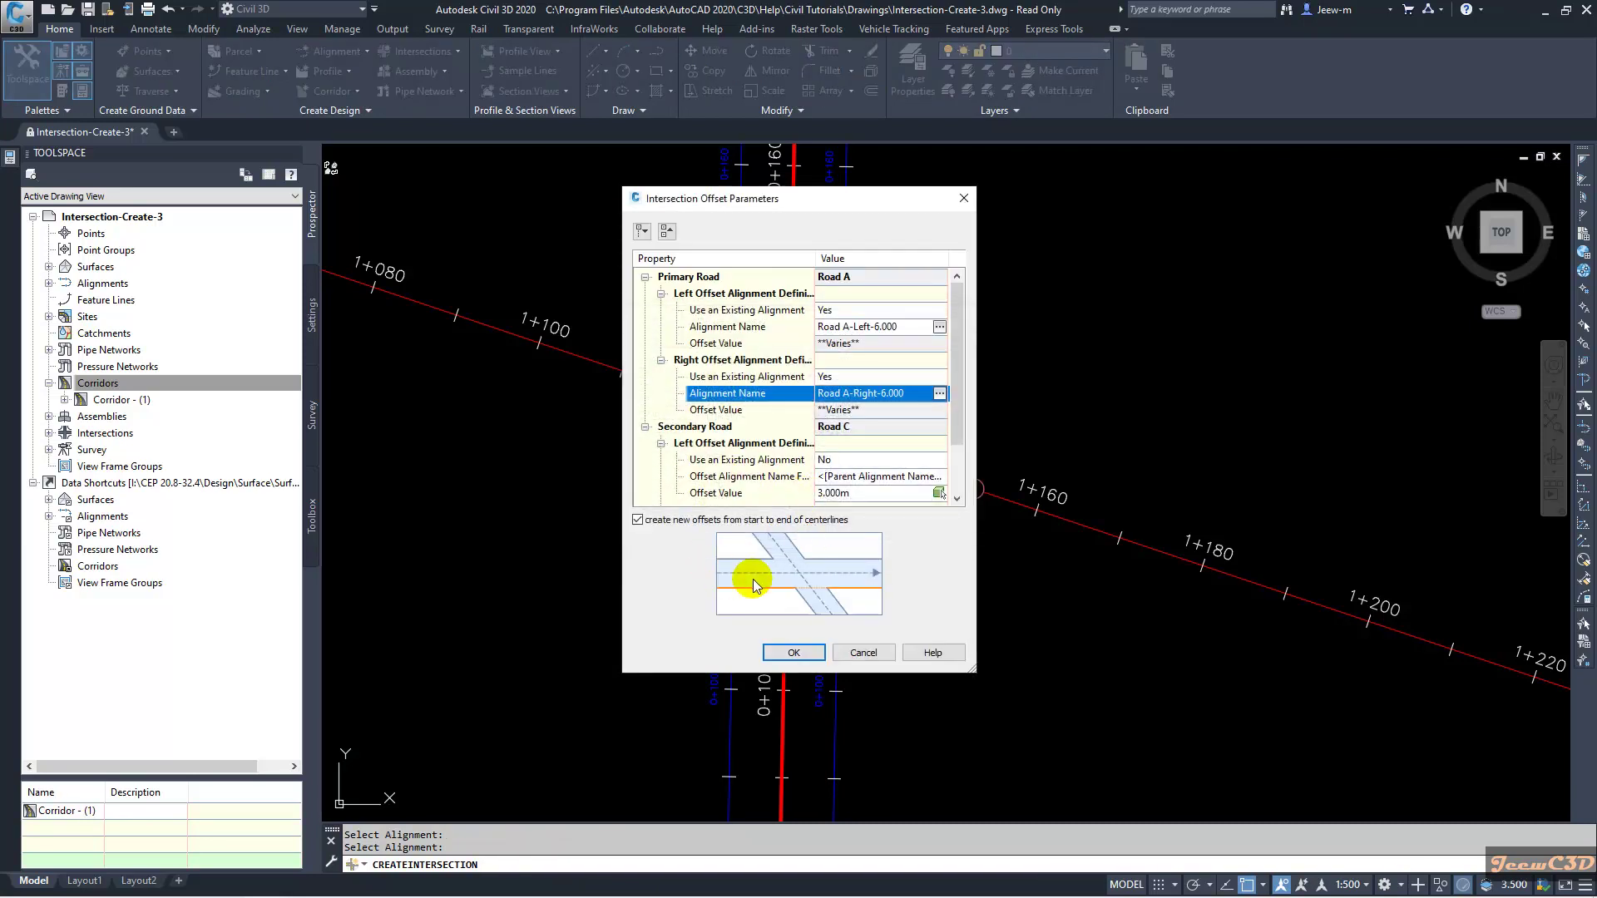
left_click(697, 520)
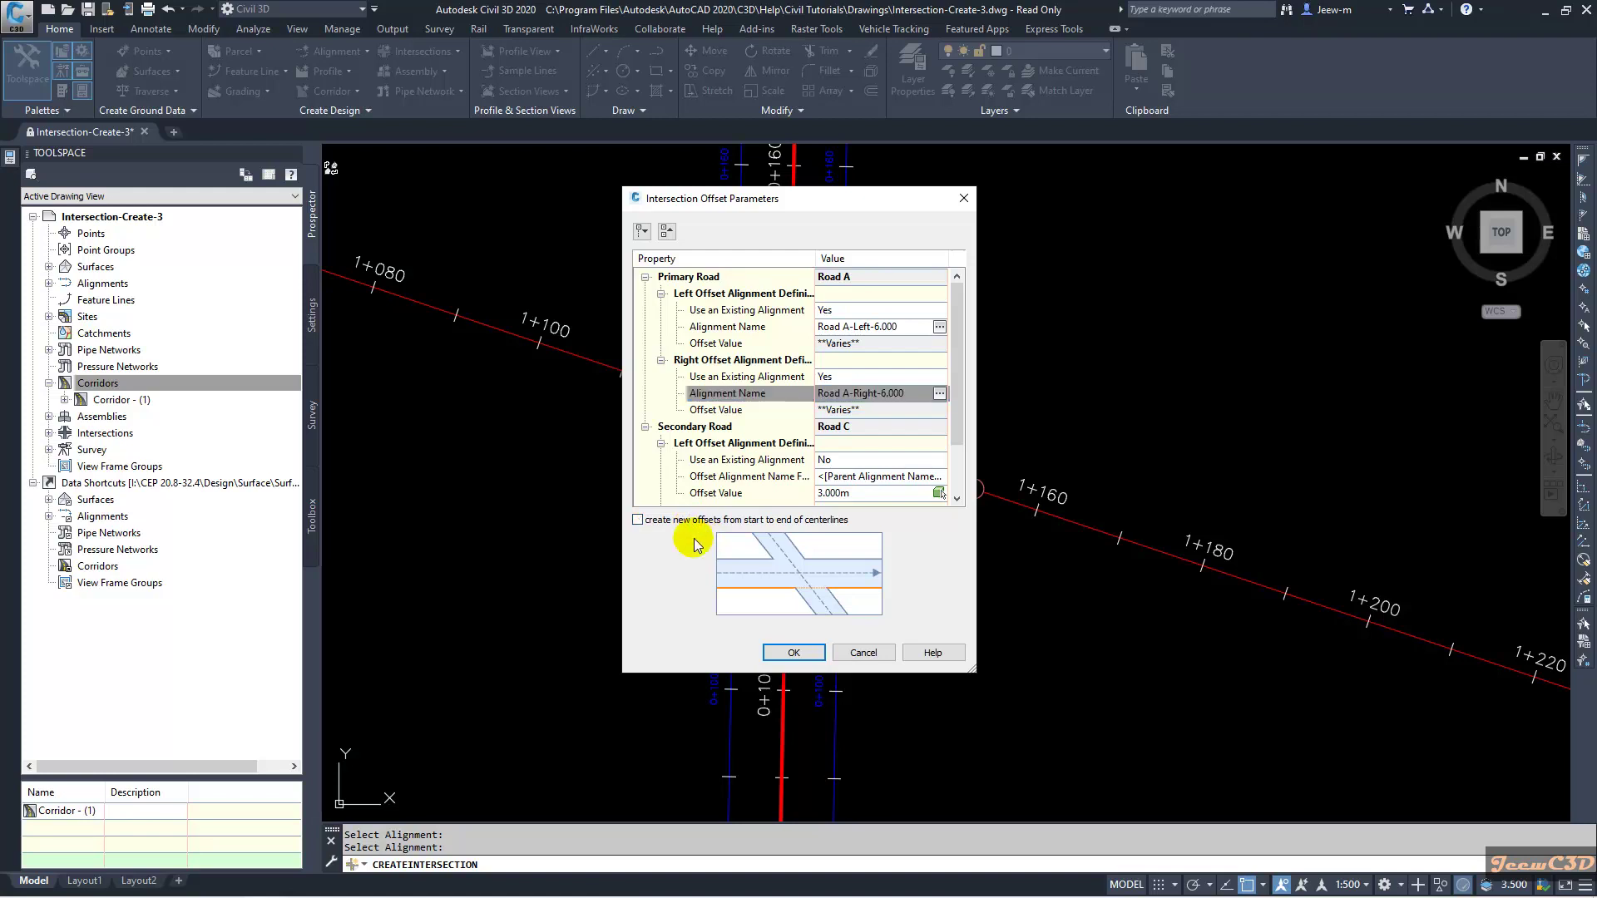
left_click(794, 653)
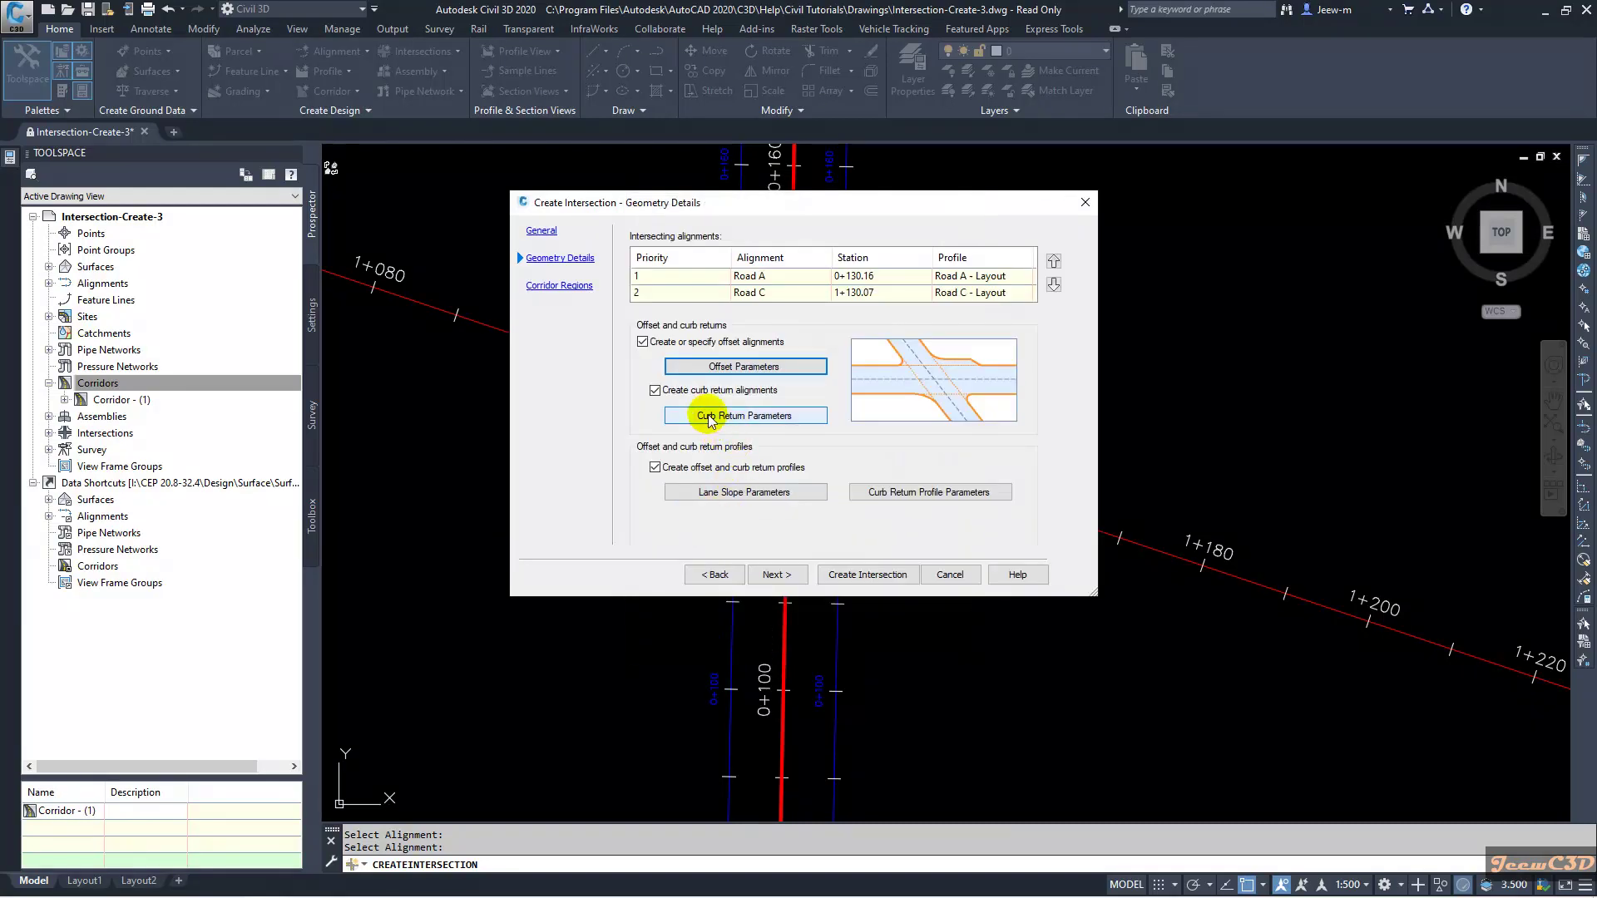
Turn on incoming turn-lane widening (3 m over 10 m, 6 m transition) for the SE and NW curb returns
left_click(736, 418)
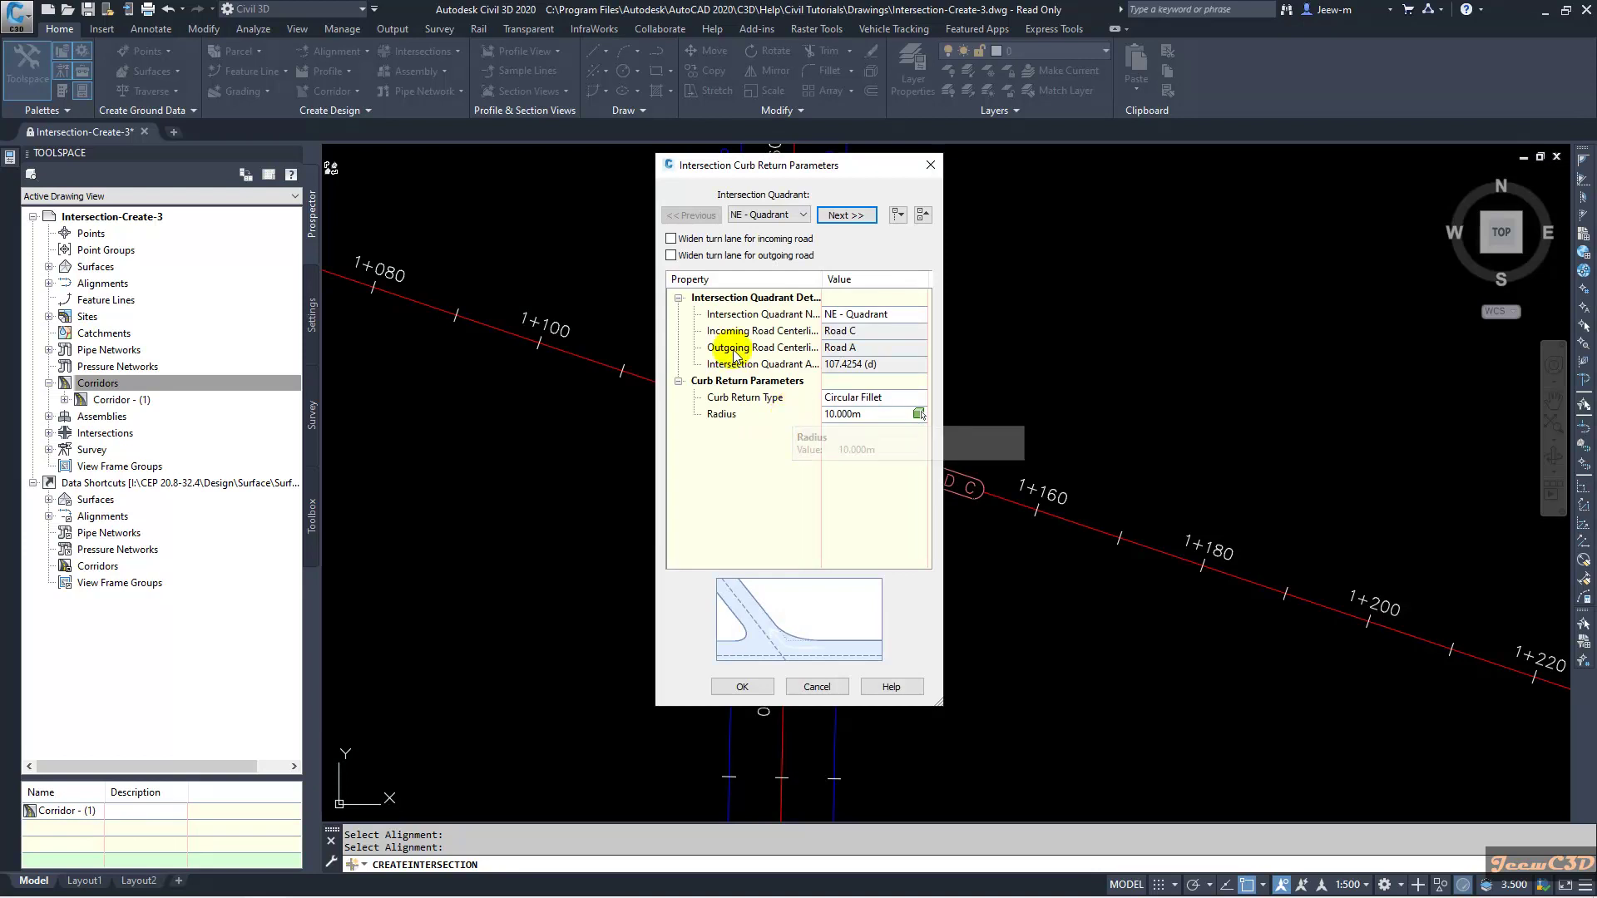
left_click(765, 218)
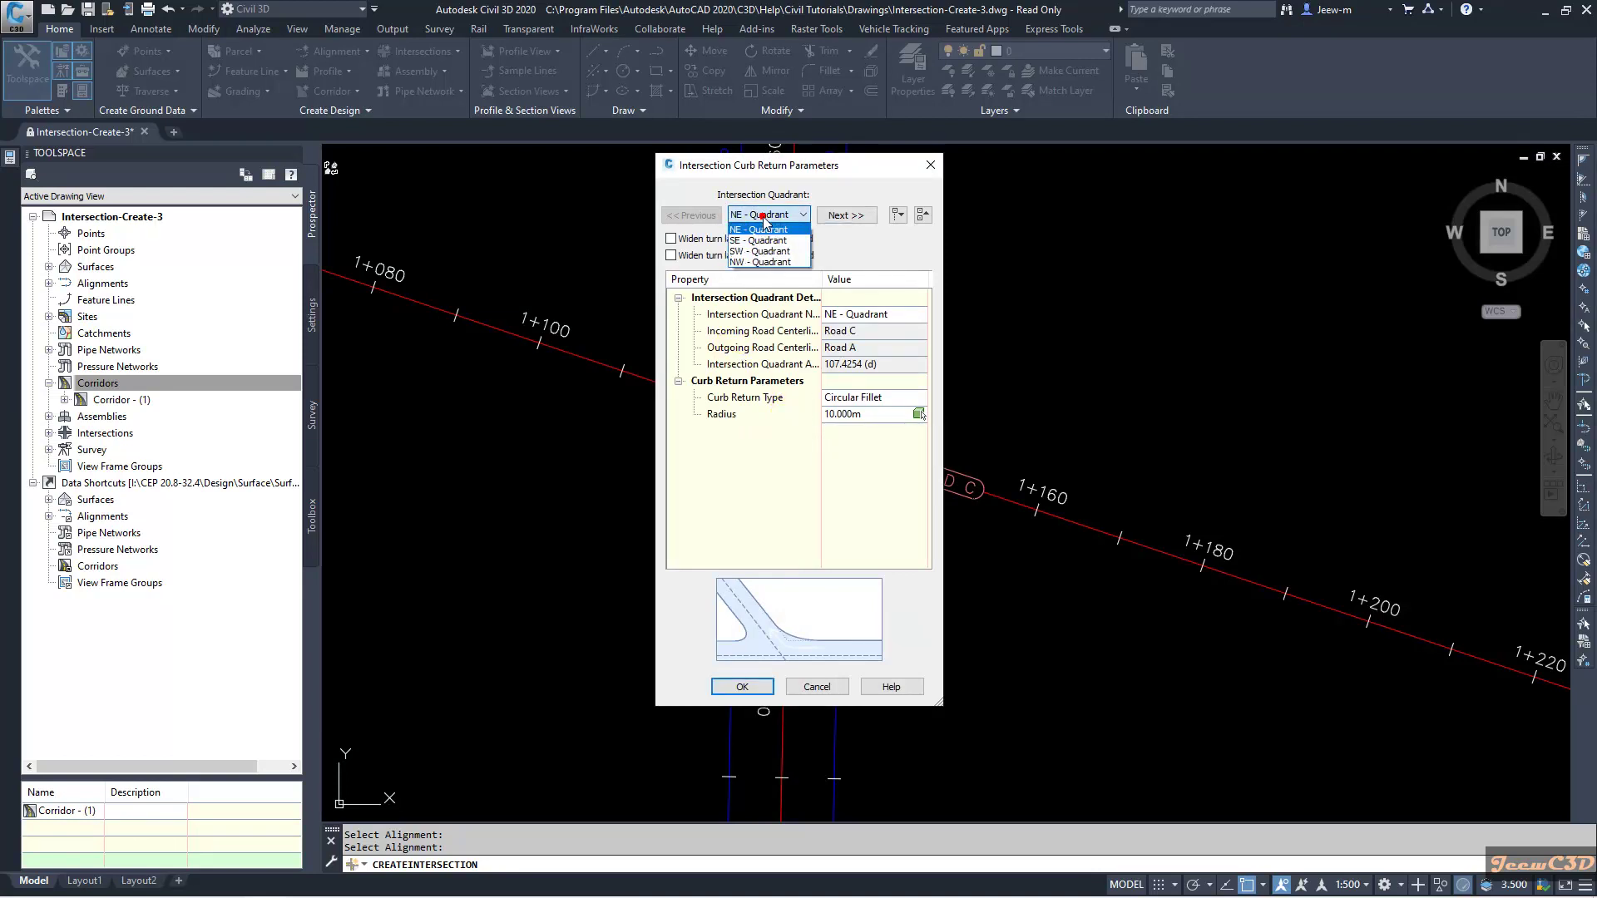
left_click(762, 241)
left_click(746, 239)
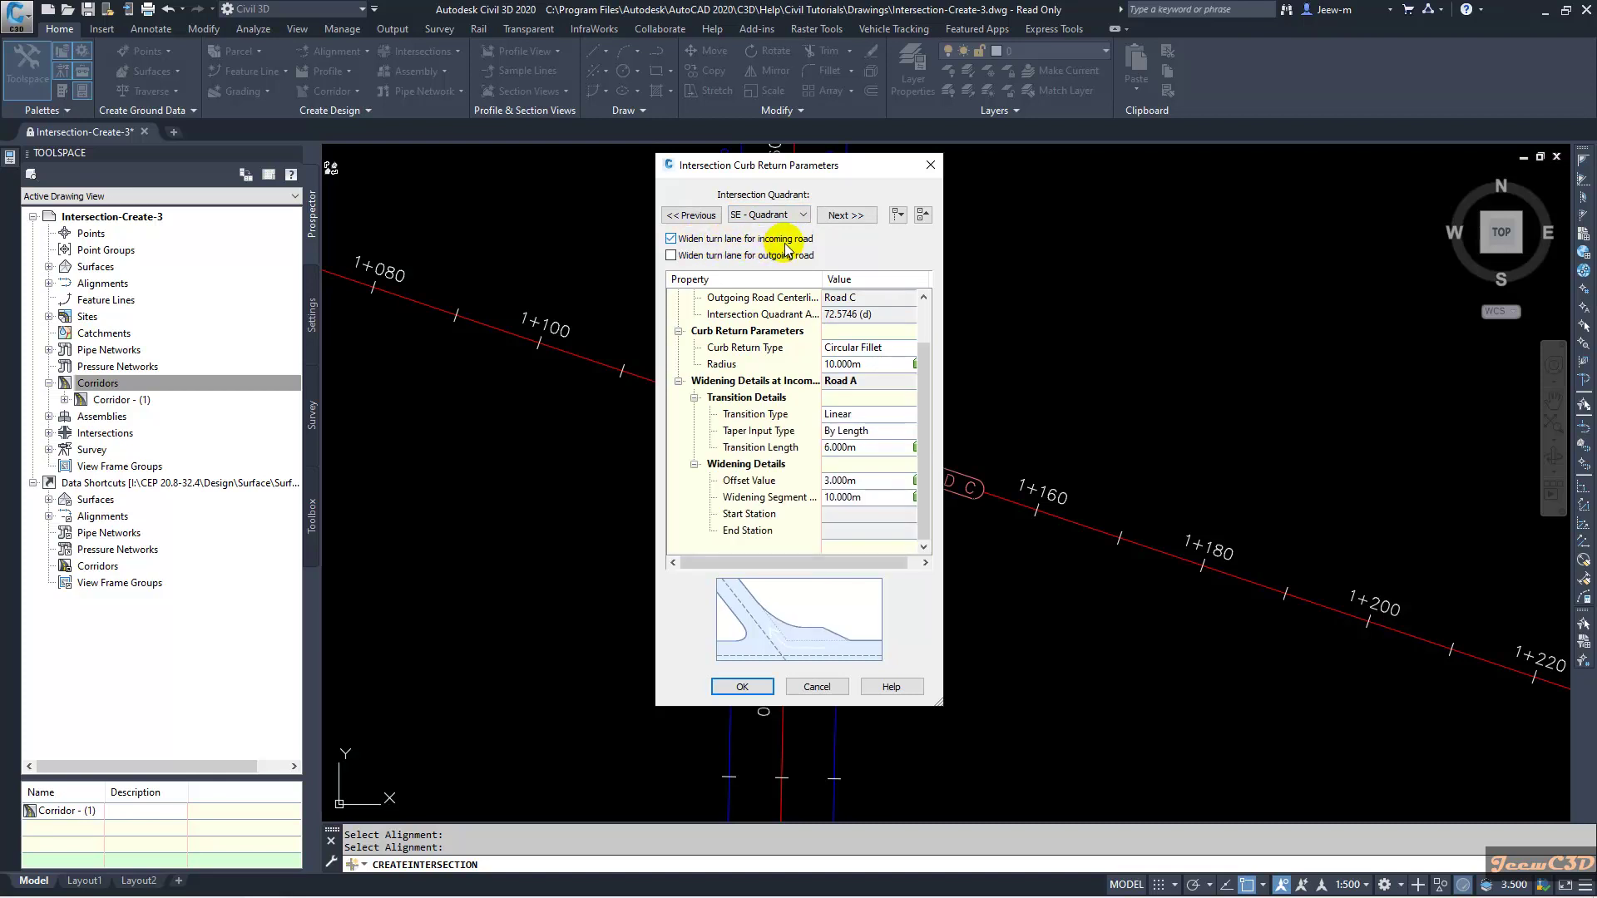
left_click(845, 215)
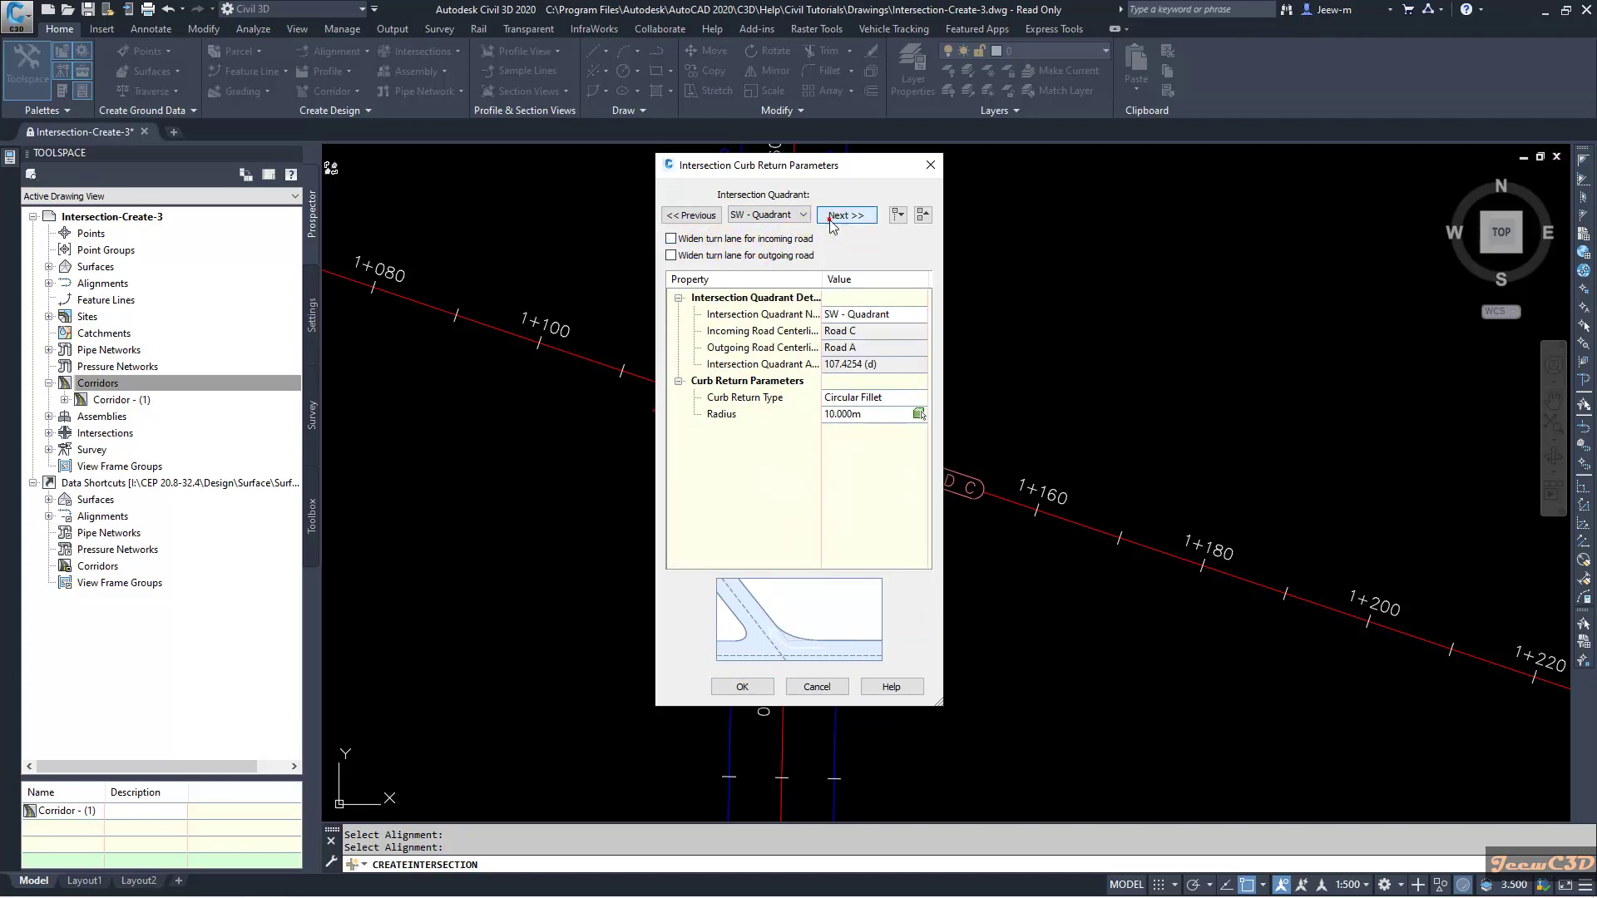
left_click(738, 240)
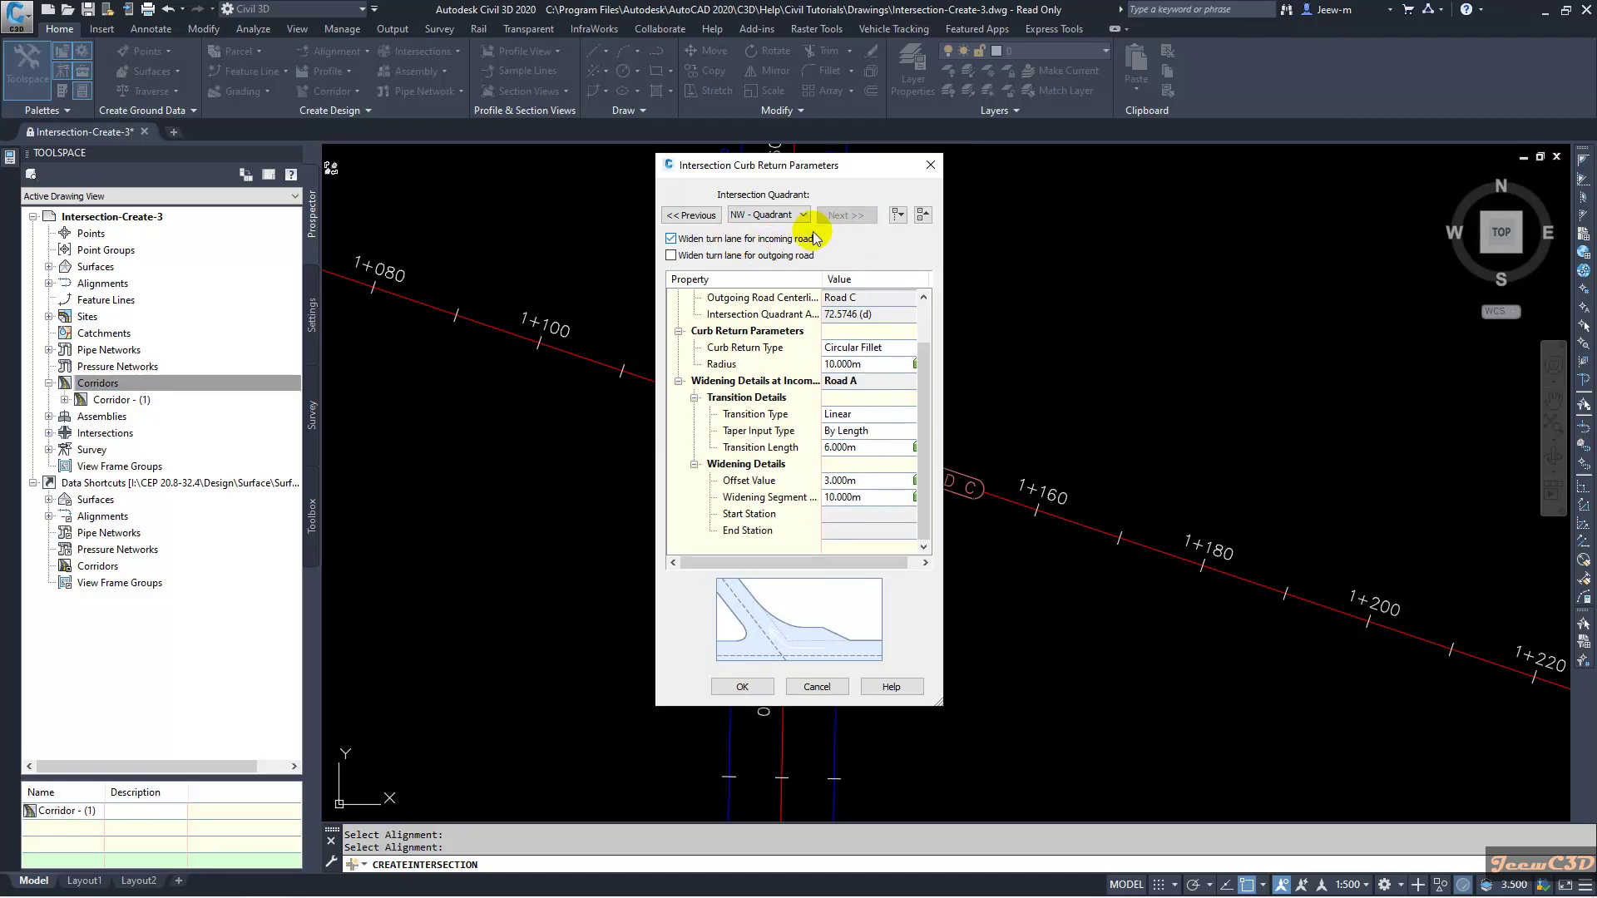
left_click(738, 687)
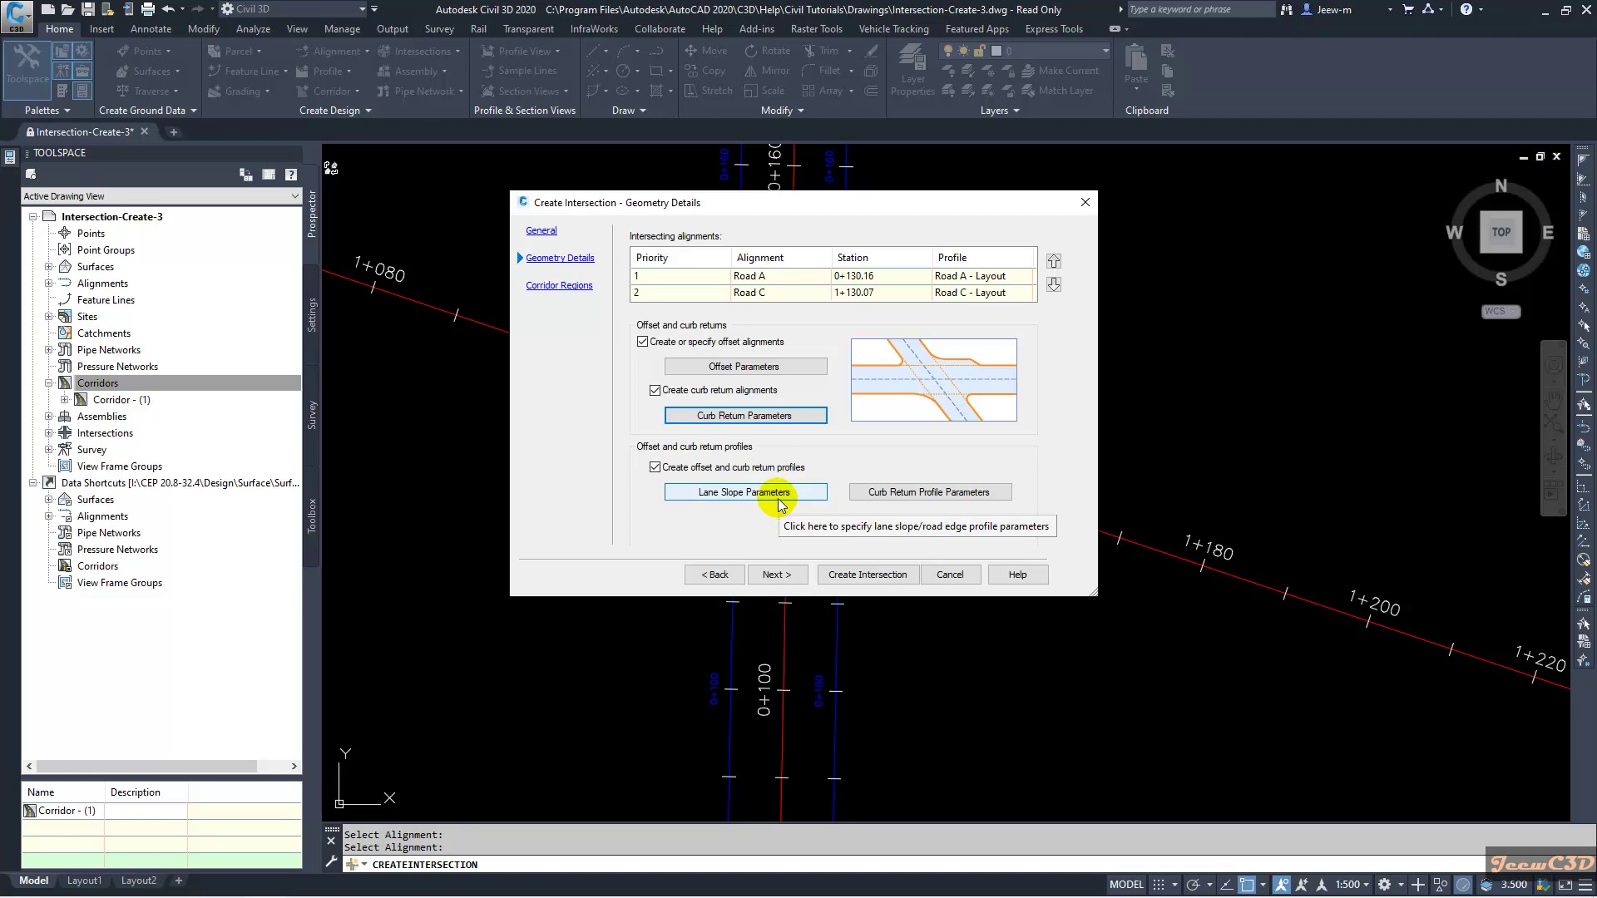
Set Road A's left edge to use the existing Road A - -2.000% profile
left_click(773, 492)
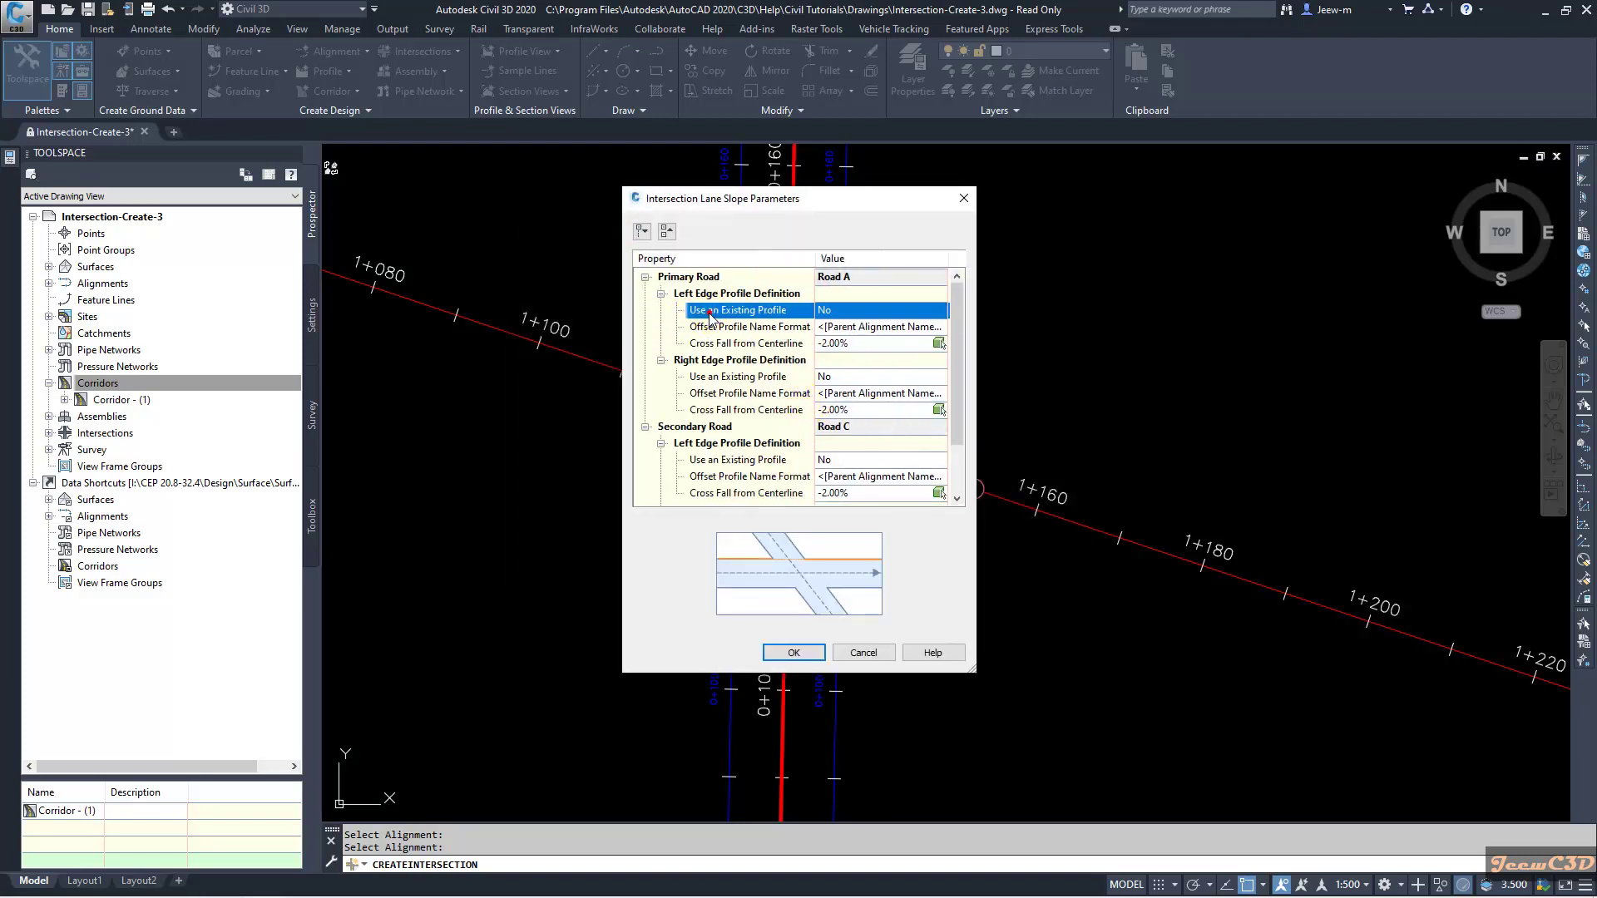
left_click(720, 310)
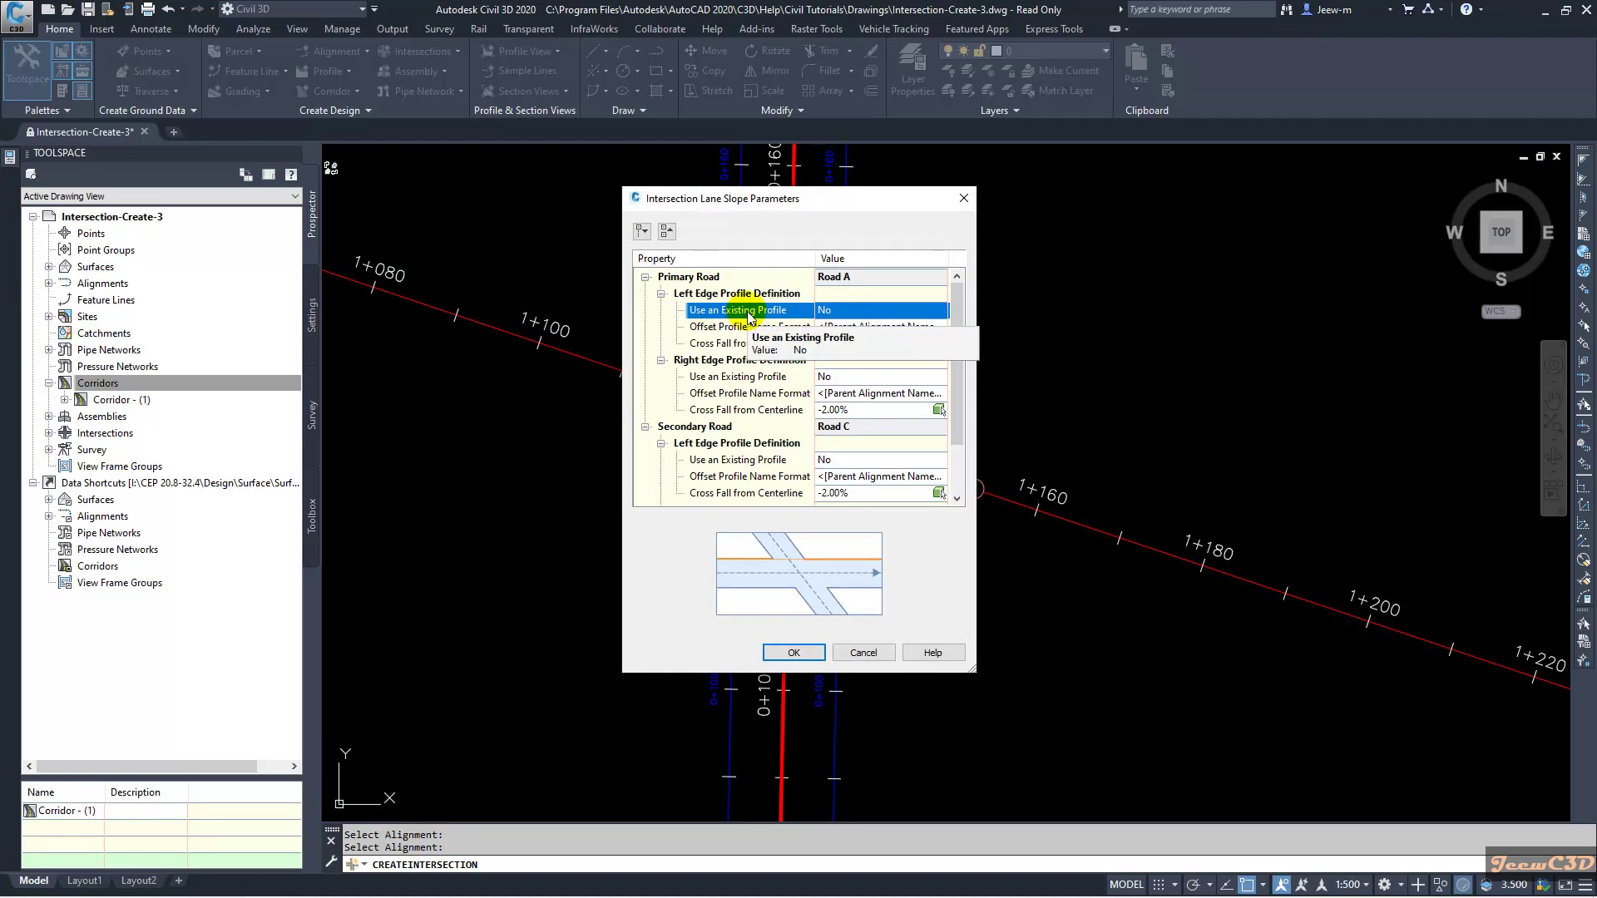
left_click(830, 310)
left_click(841, 312)
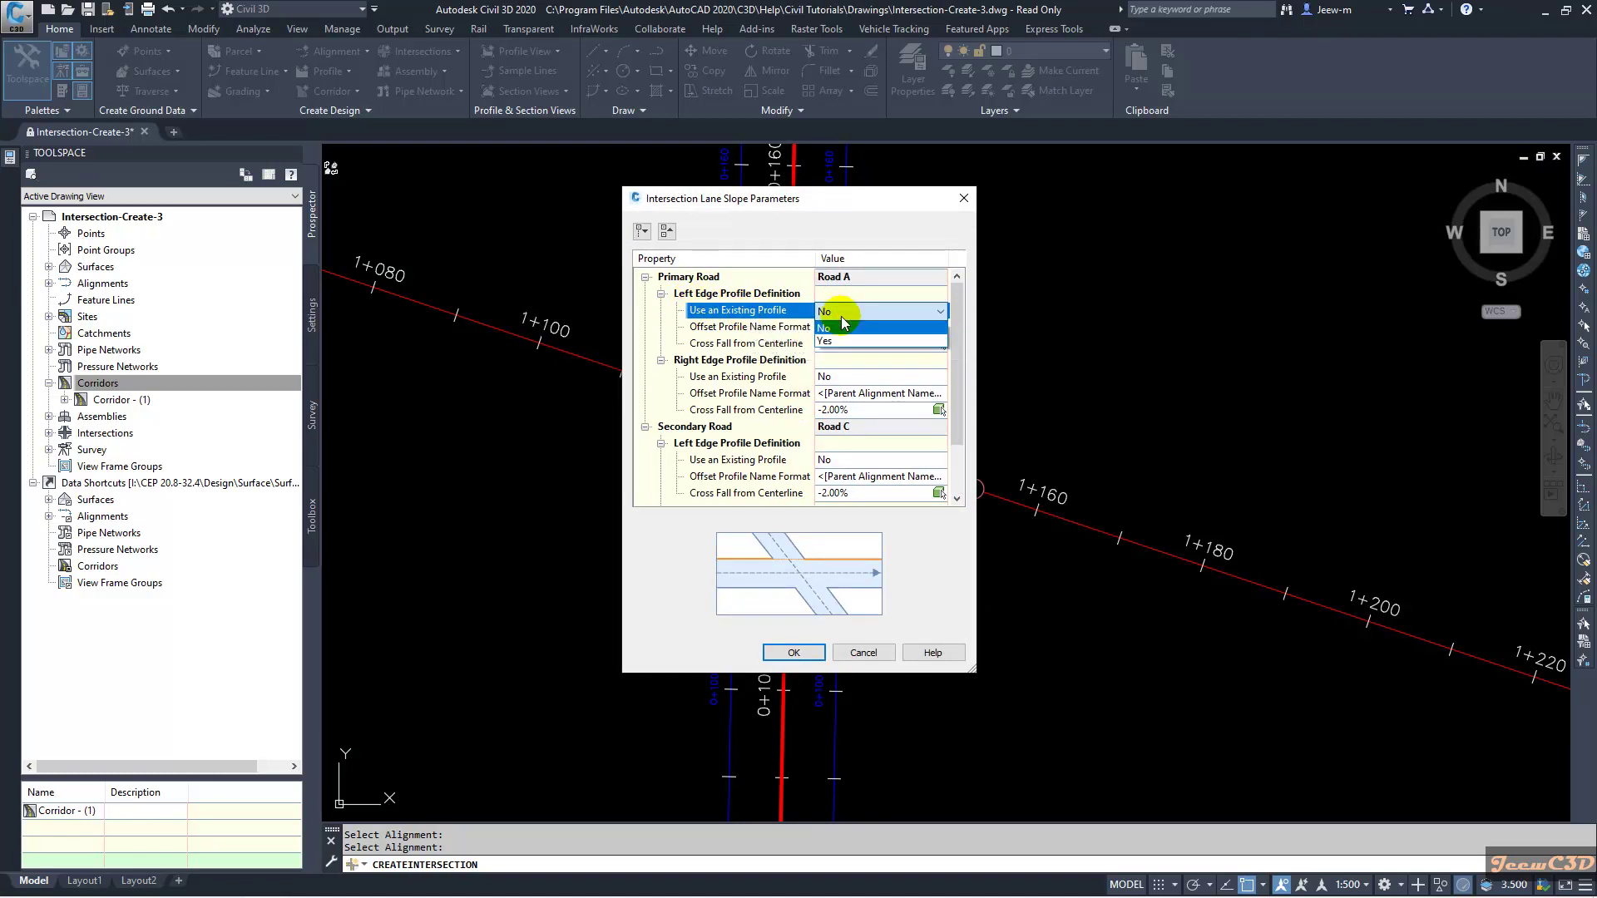
left_click(834, 342)
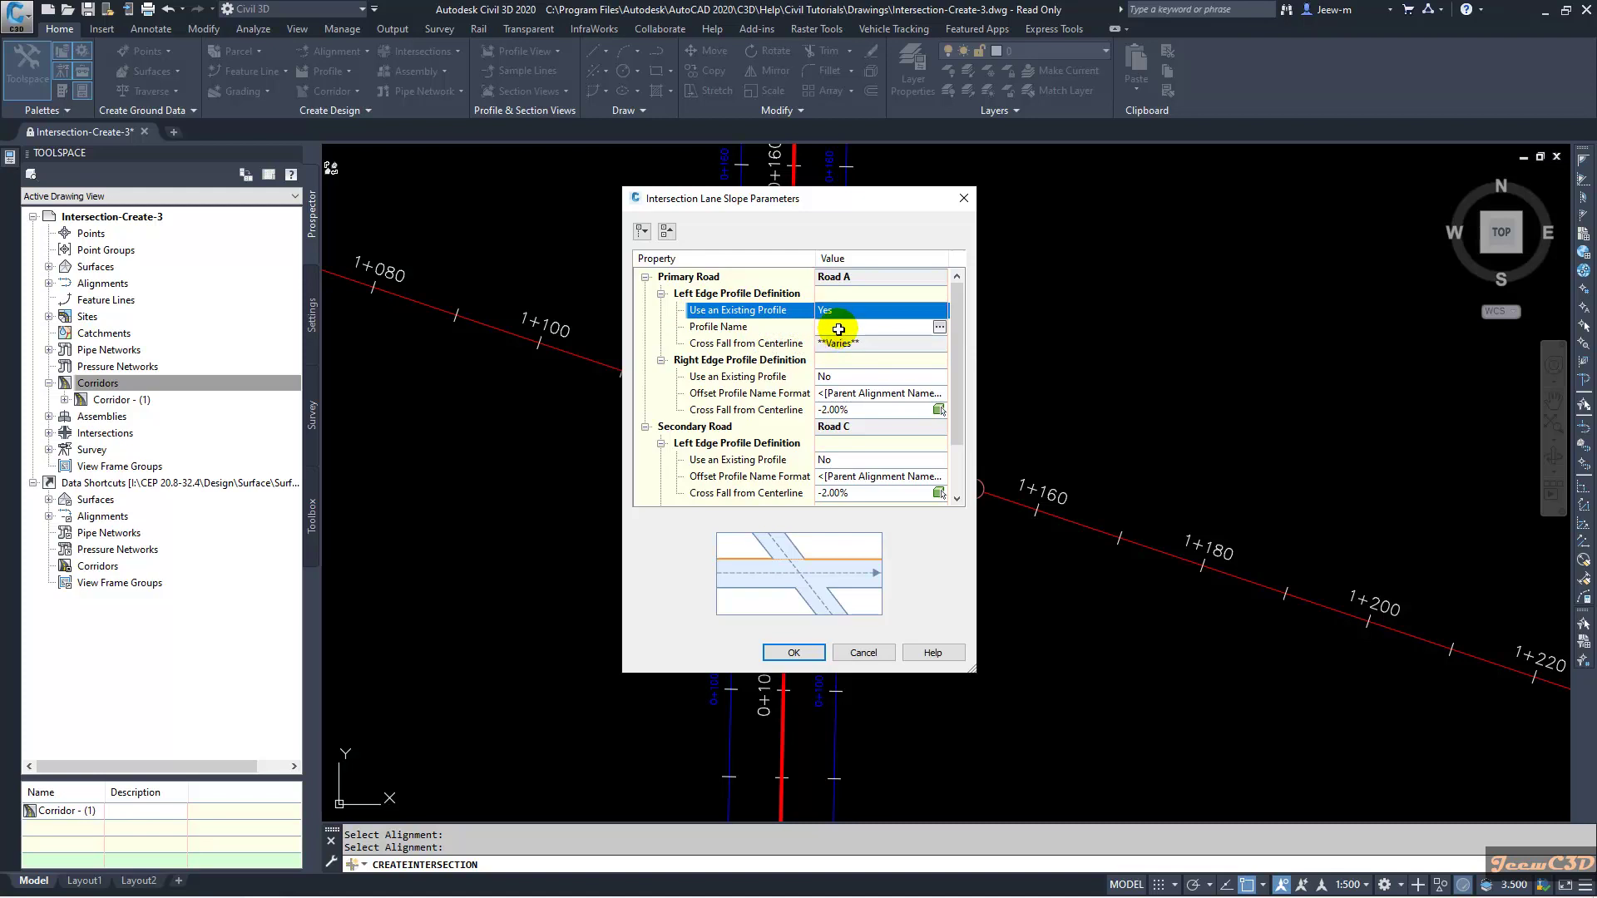
double_click(840, 328)
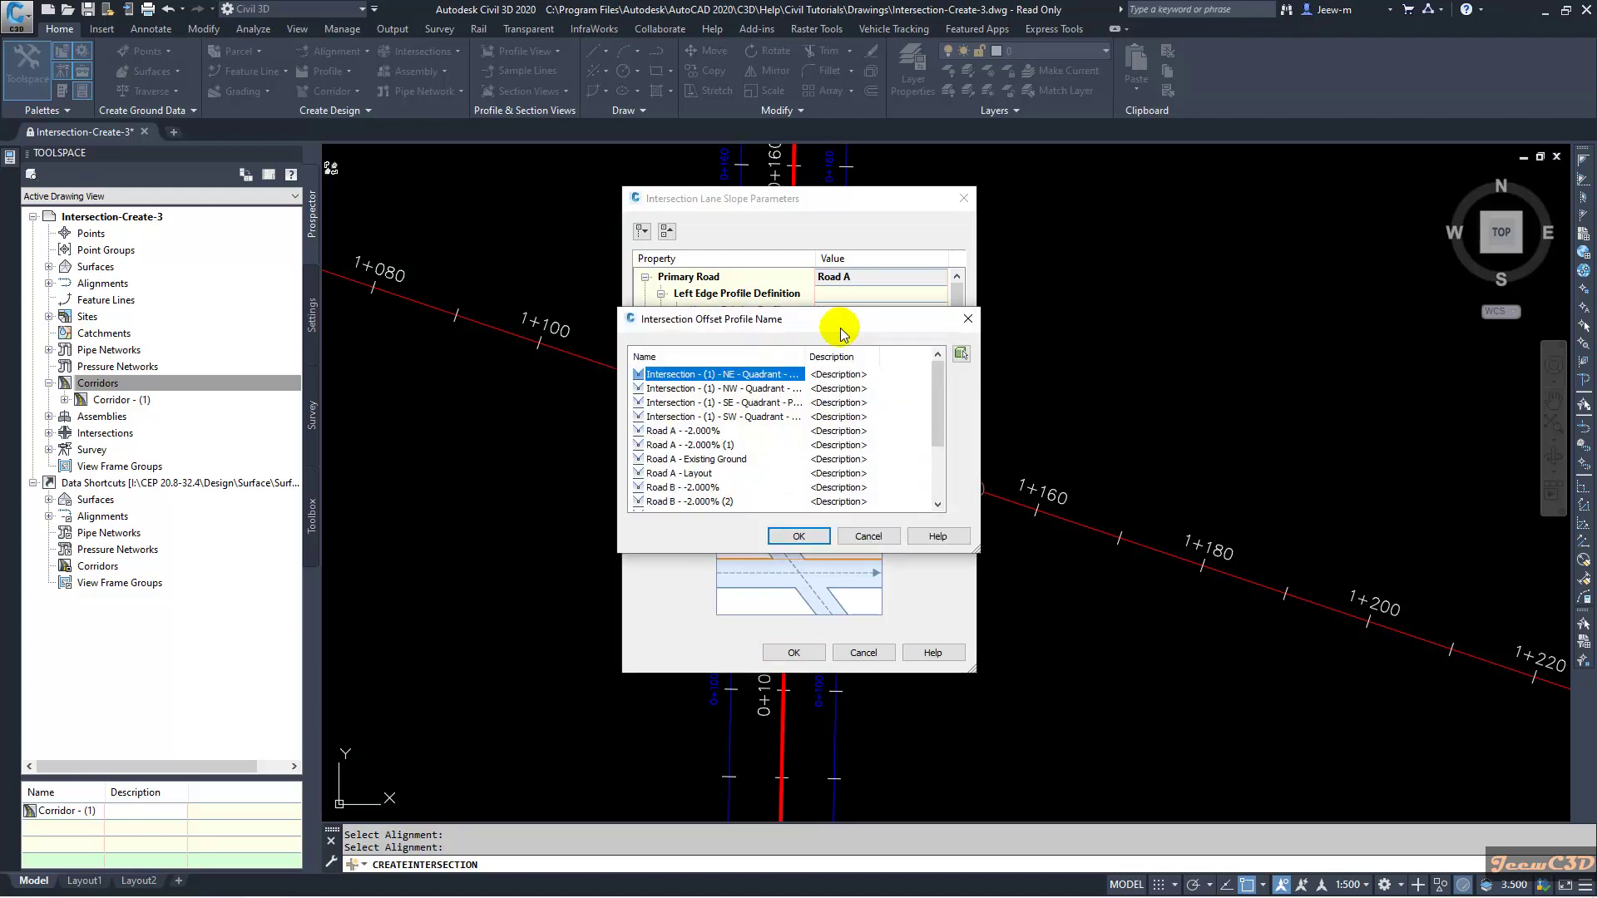
left_click(690, 431)
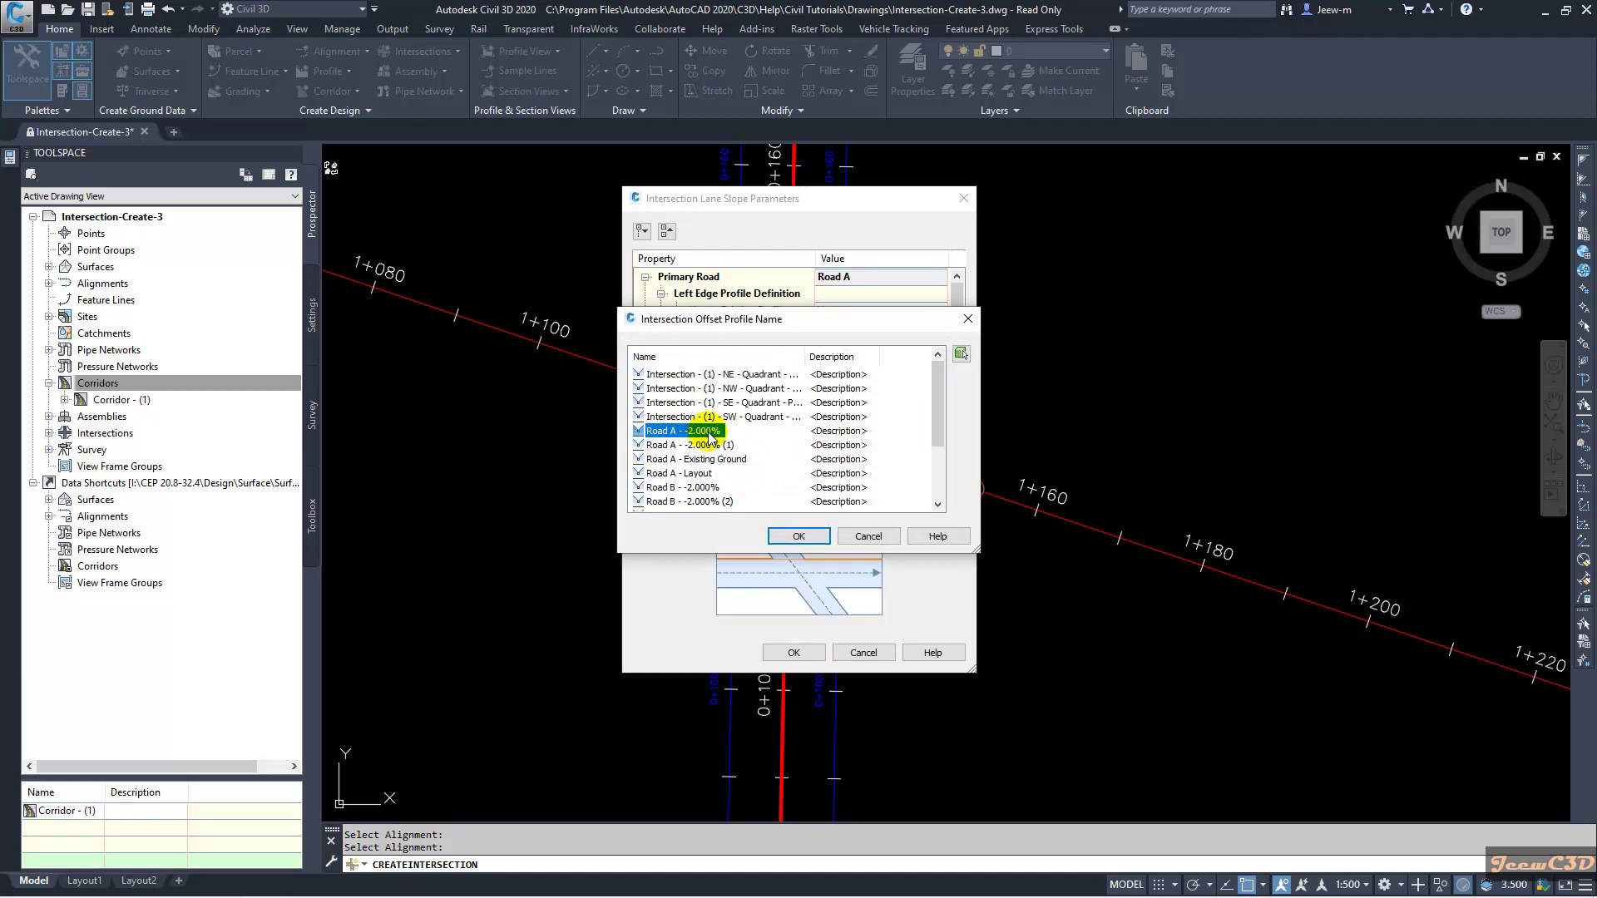
left_click(794, 538)
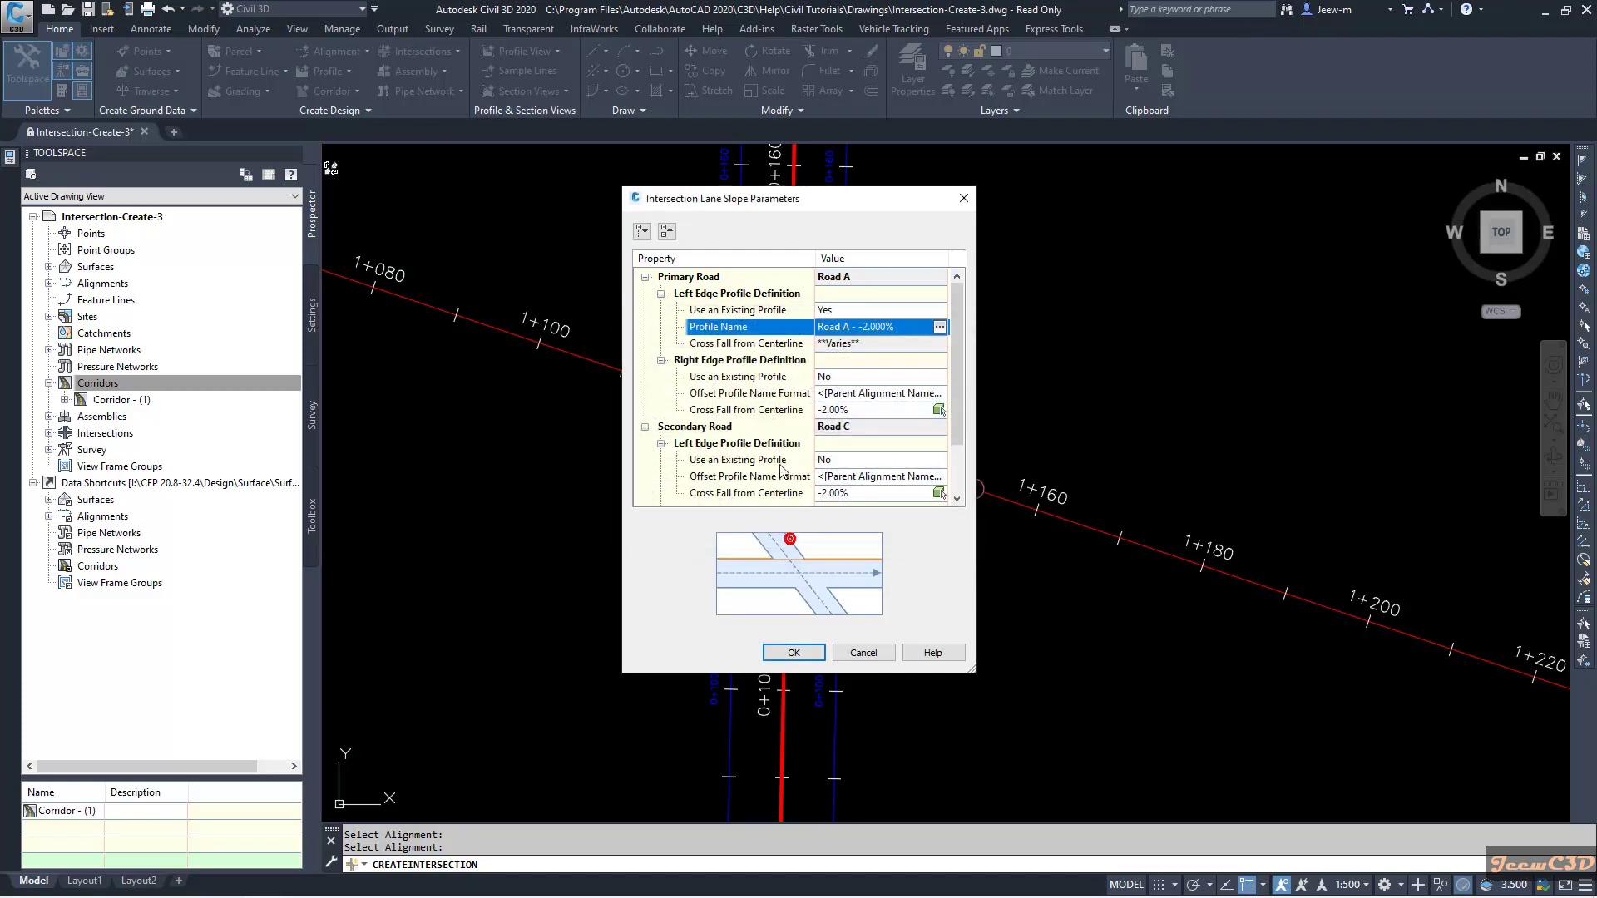
Set Road A's right edge to use the existing Road A - -2.000% (1) profile
left_click(846, 379)
left_click(840, 407)
left_click(827, 393)
left_click(716, 445)
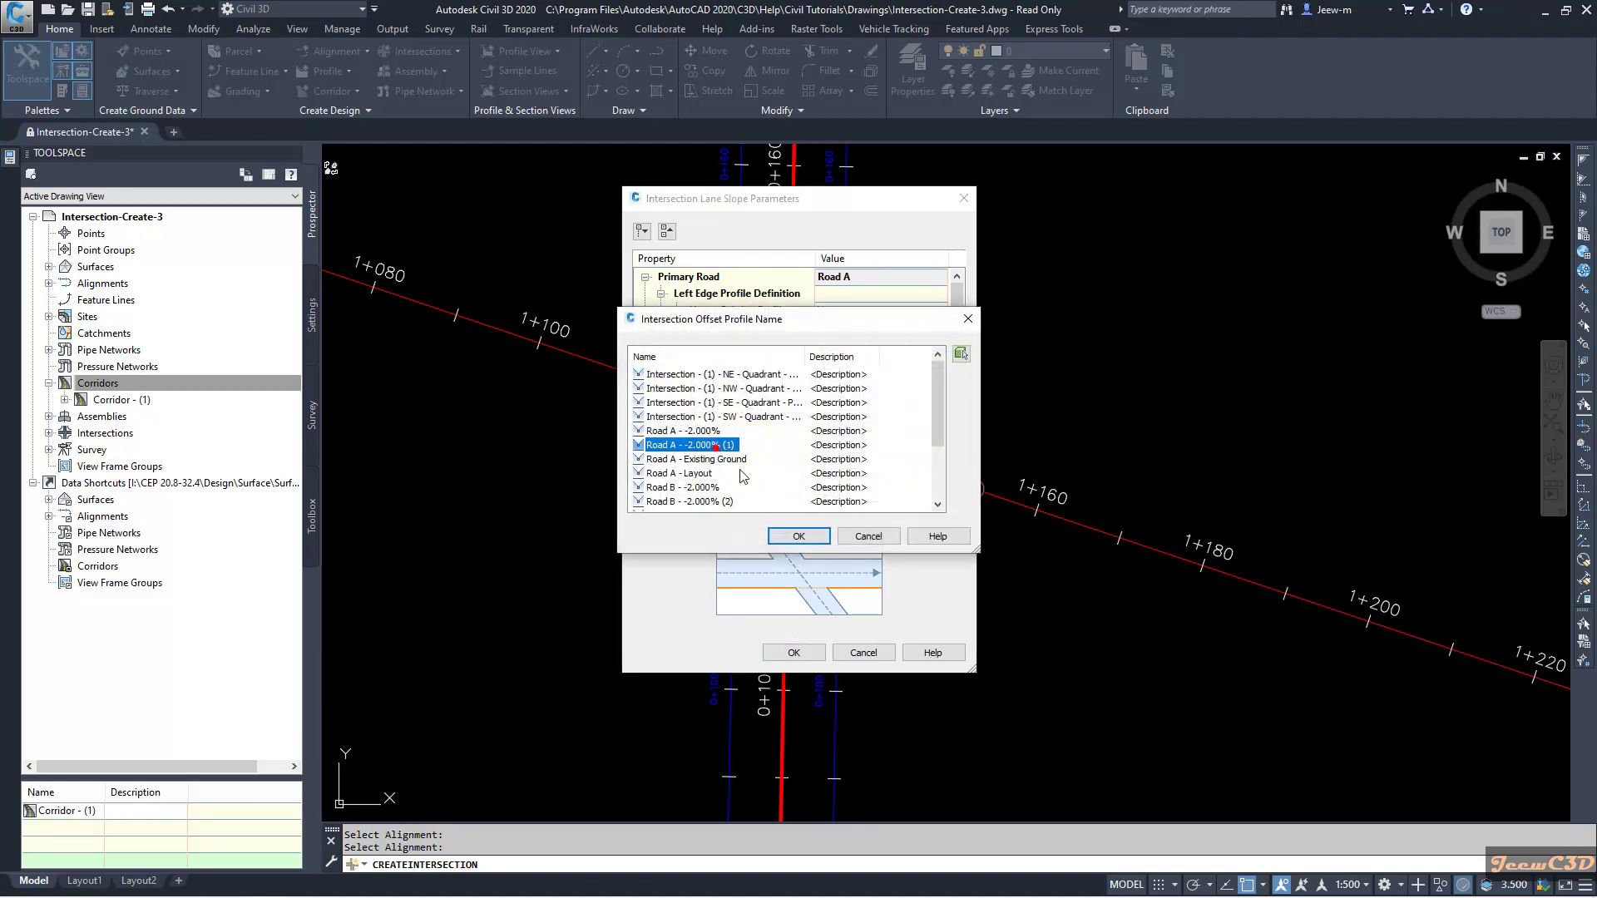
left_click(798, 536)
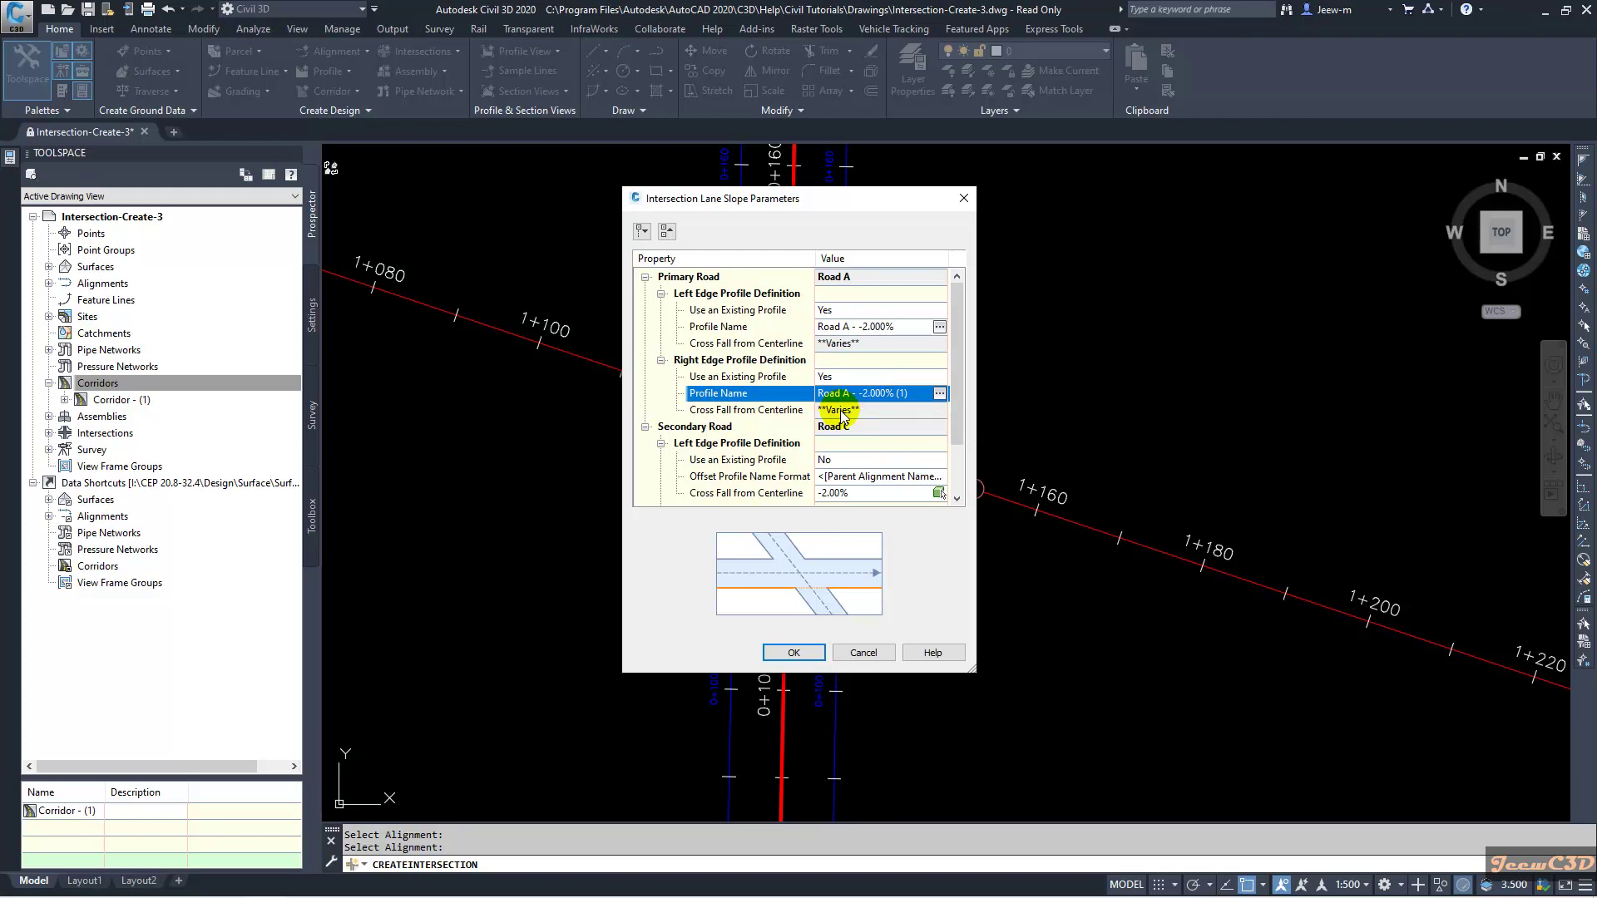
left_click(782, 653)
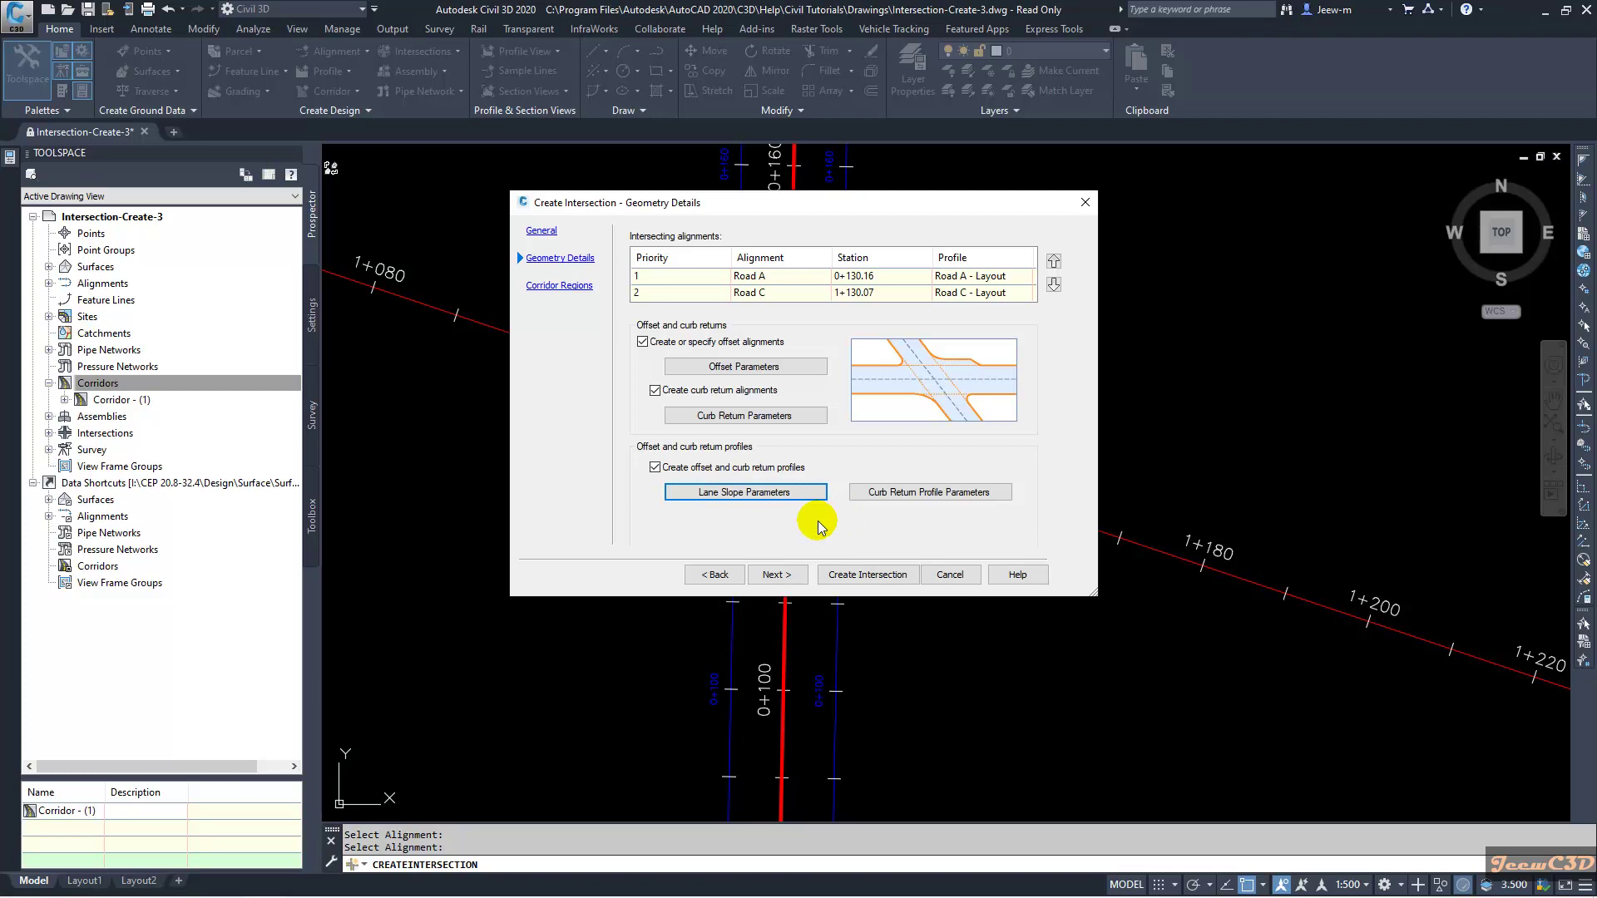
Create the intersection, adding its regions to Corridor - (1) using Metric Assembly Sets.xml and Existing Ground
left_click(794, 574)
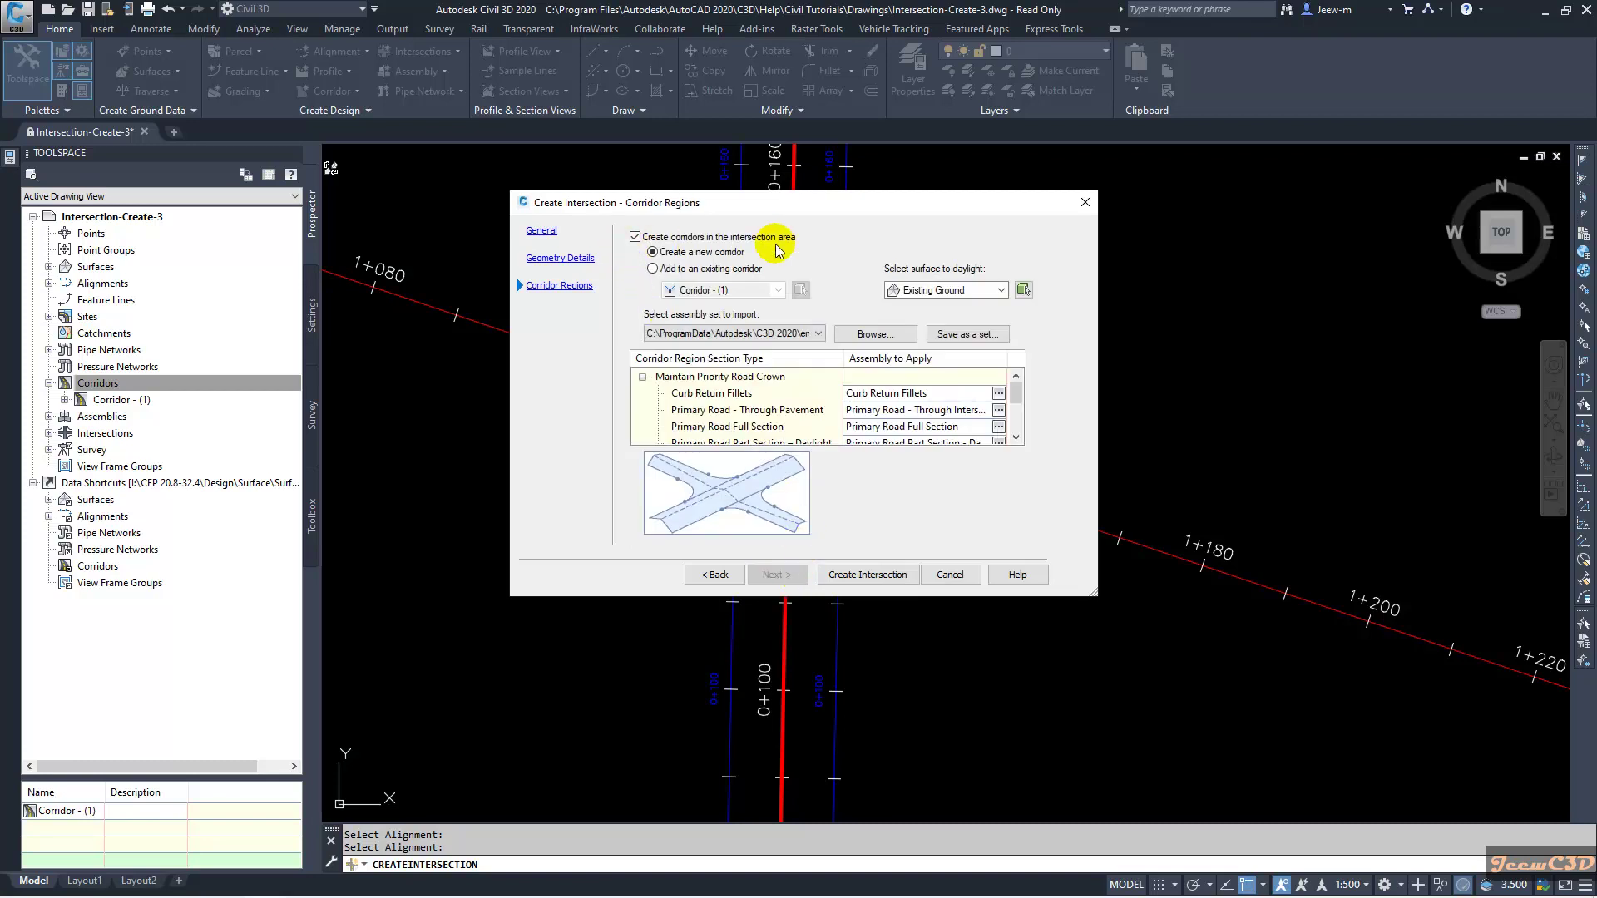
left_click(711, 269)
left_click(748, 290)
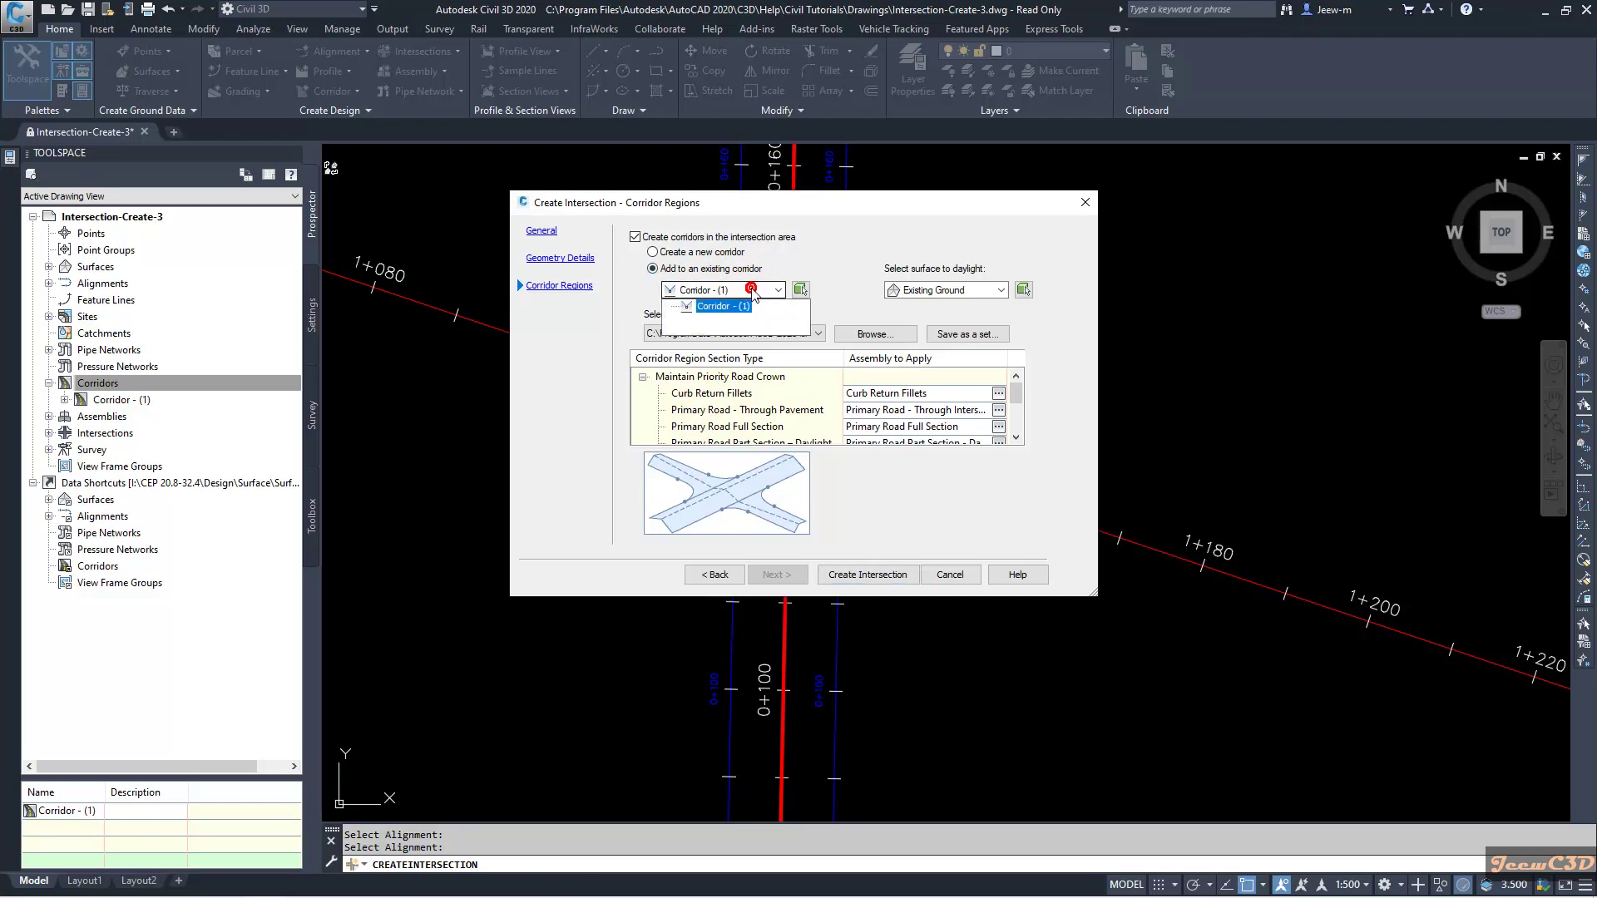
left_click(743, 310)
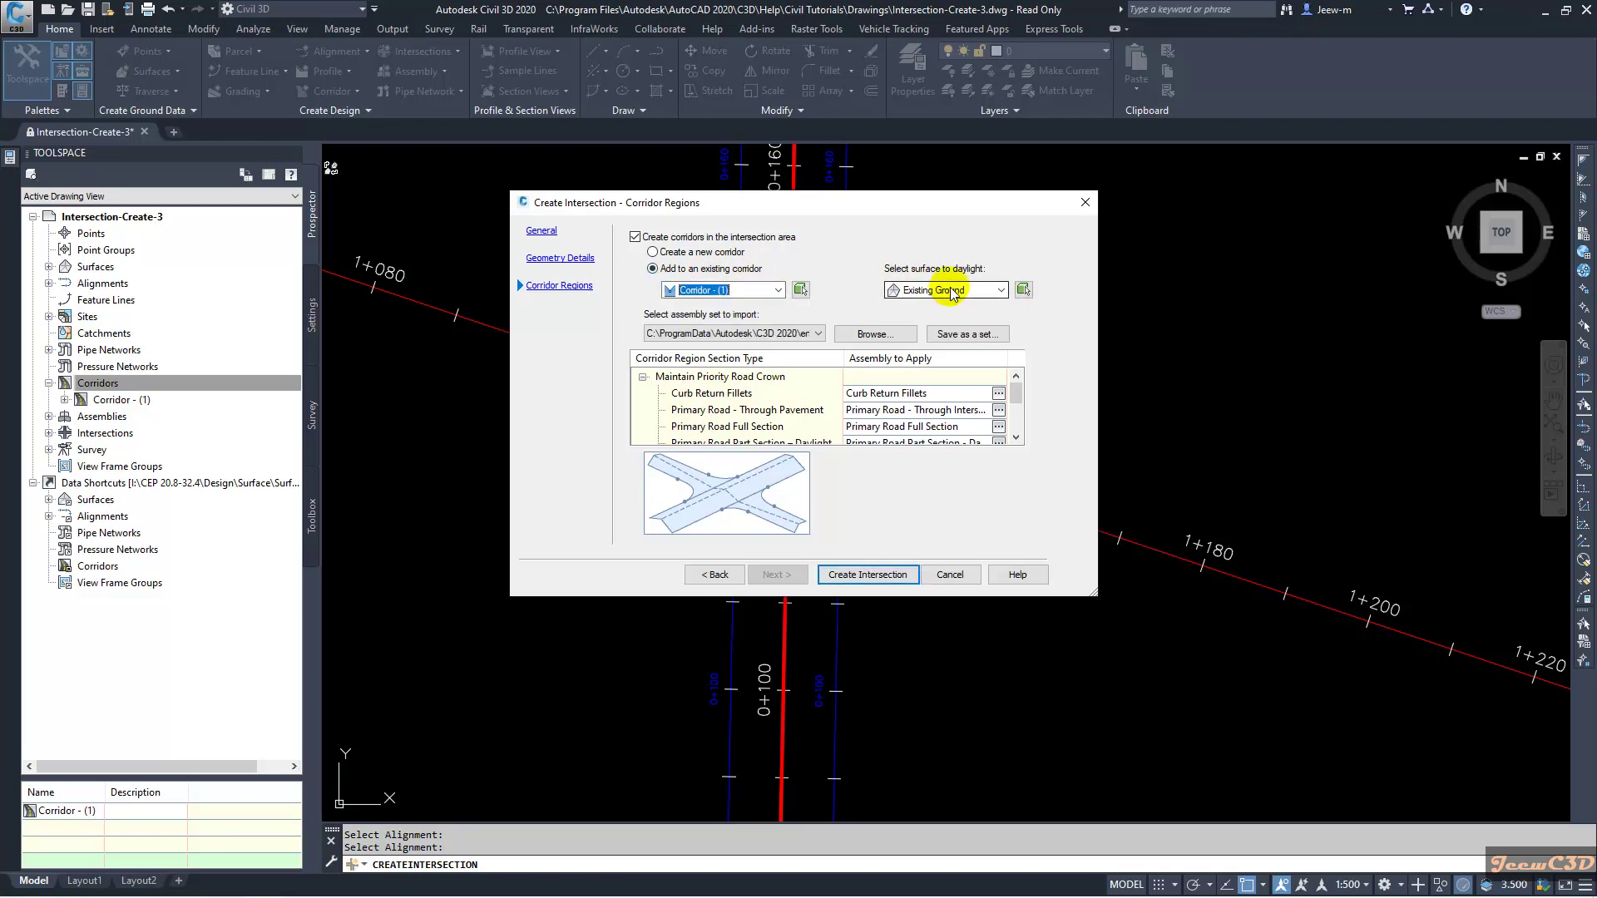
left_click(722, 333)
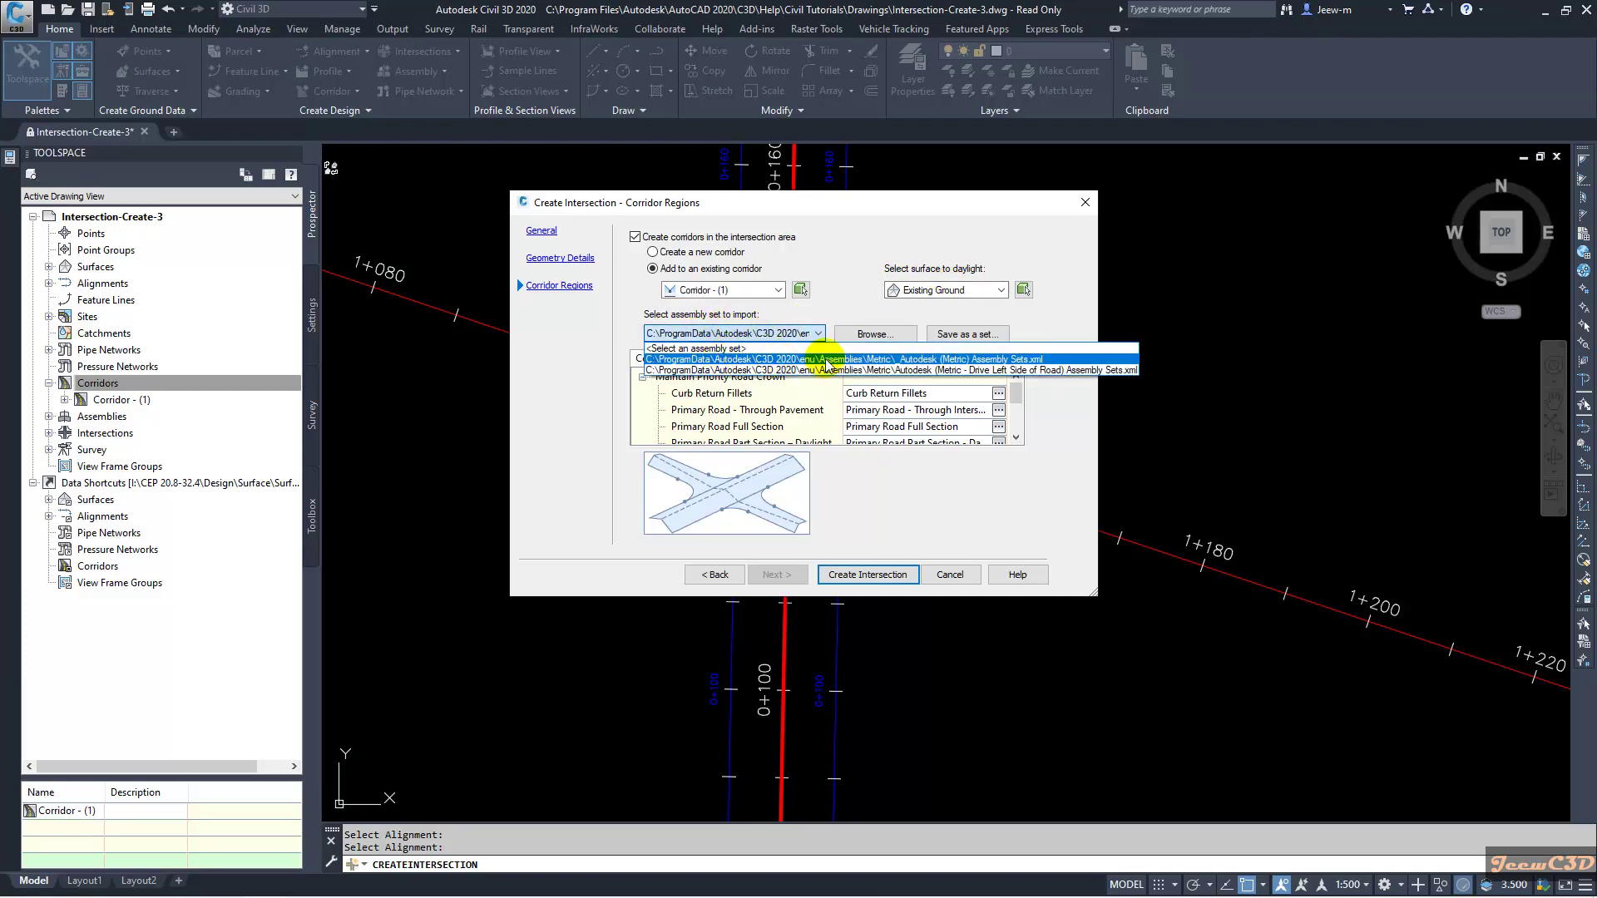
left_click(996, 360)
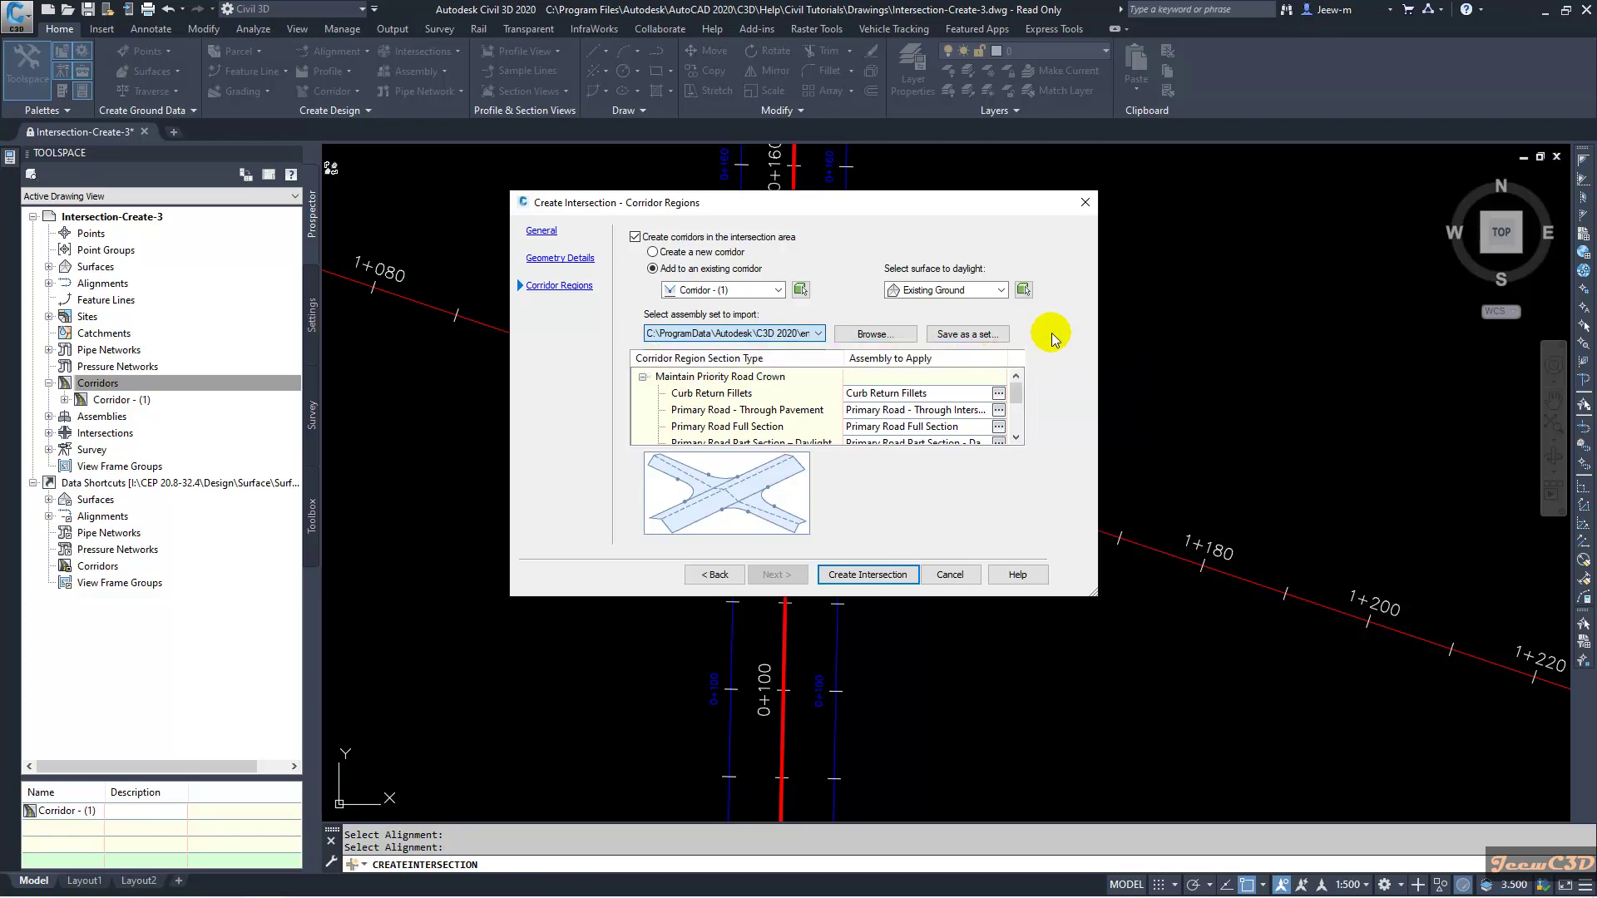
left_click(868, 574)
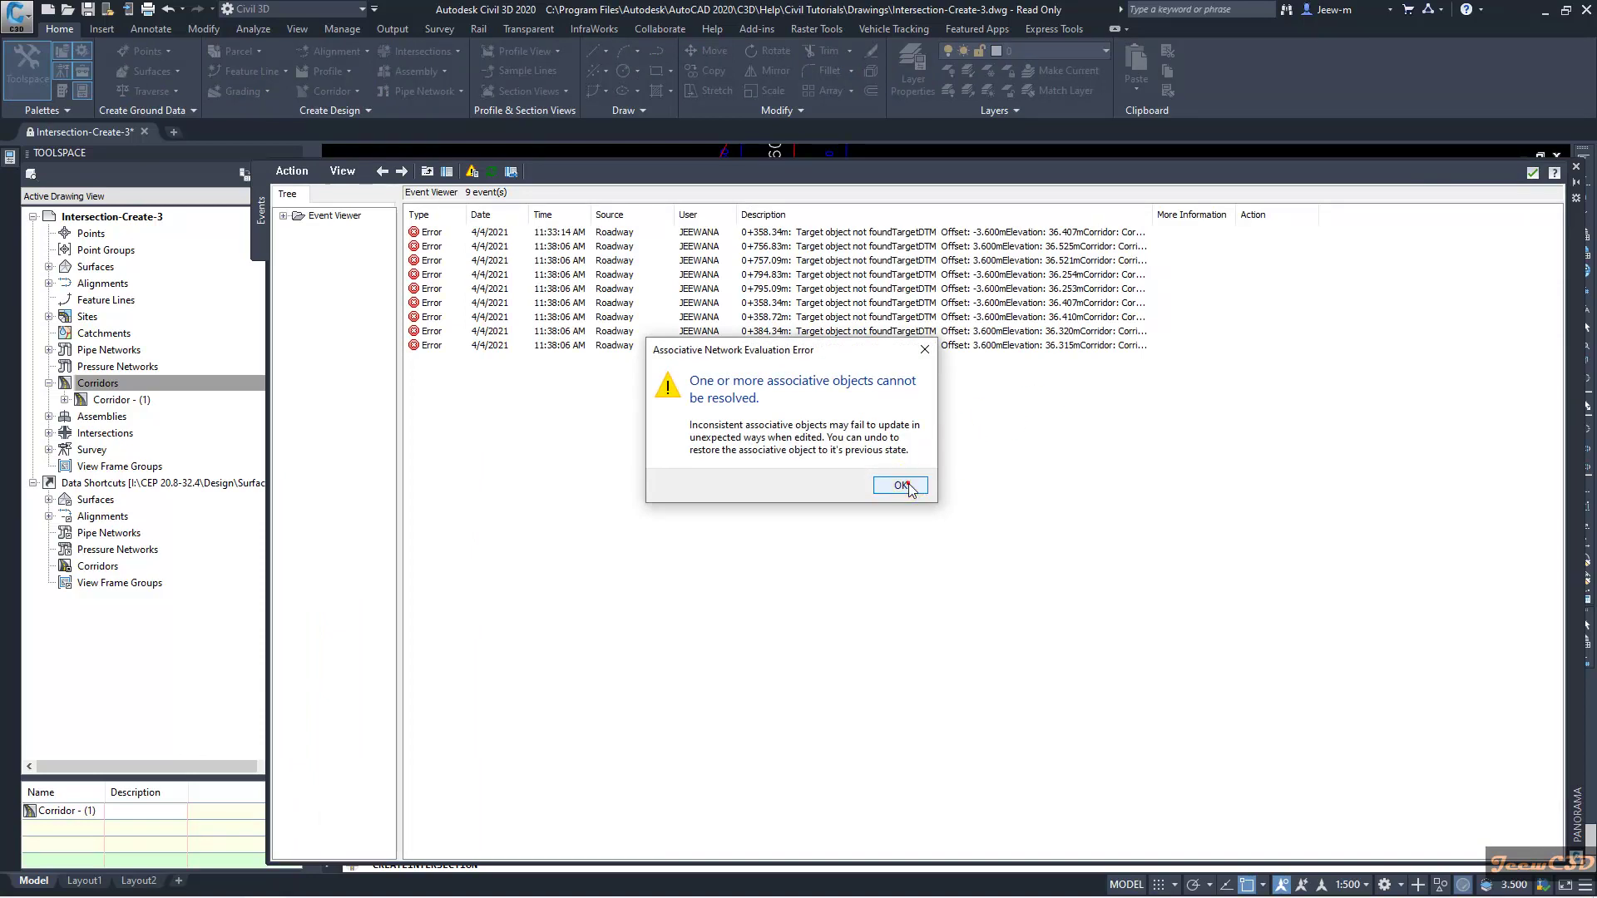
Dismiss the Associative Network Evaluation Error and close the Event Viewer's corridor errors
left_click(901, 486)
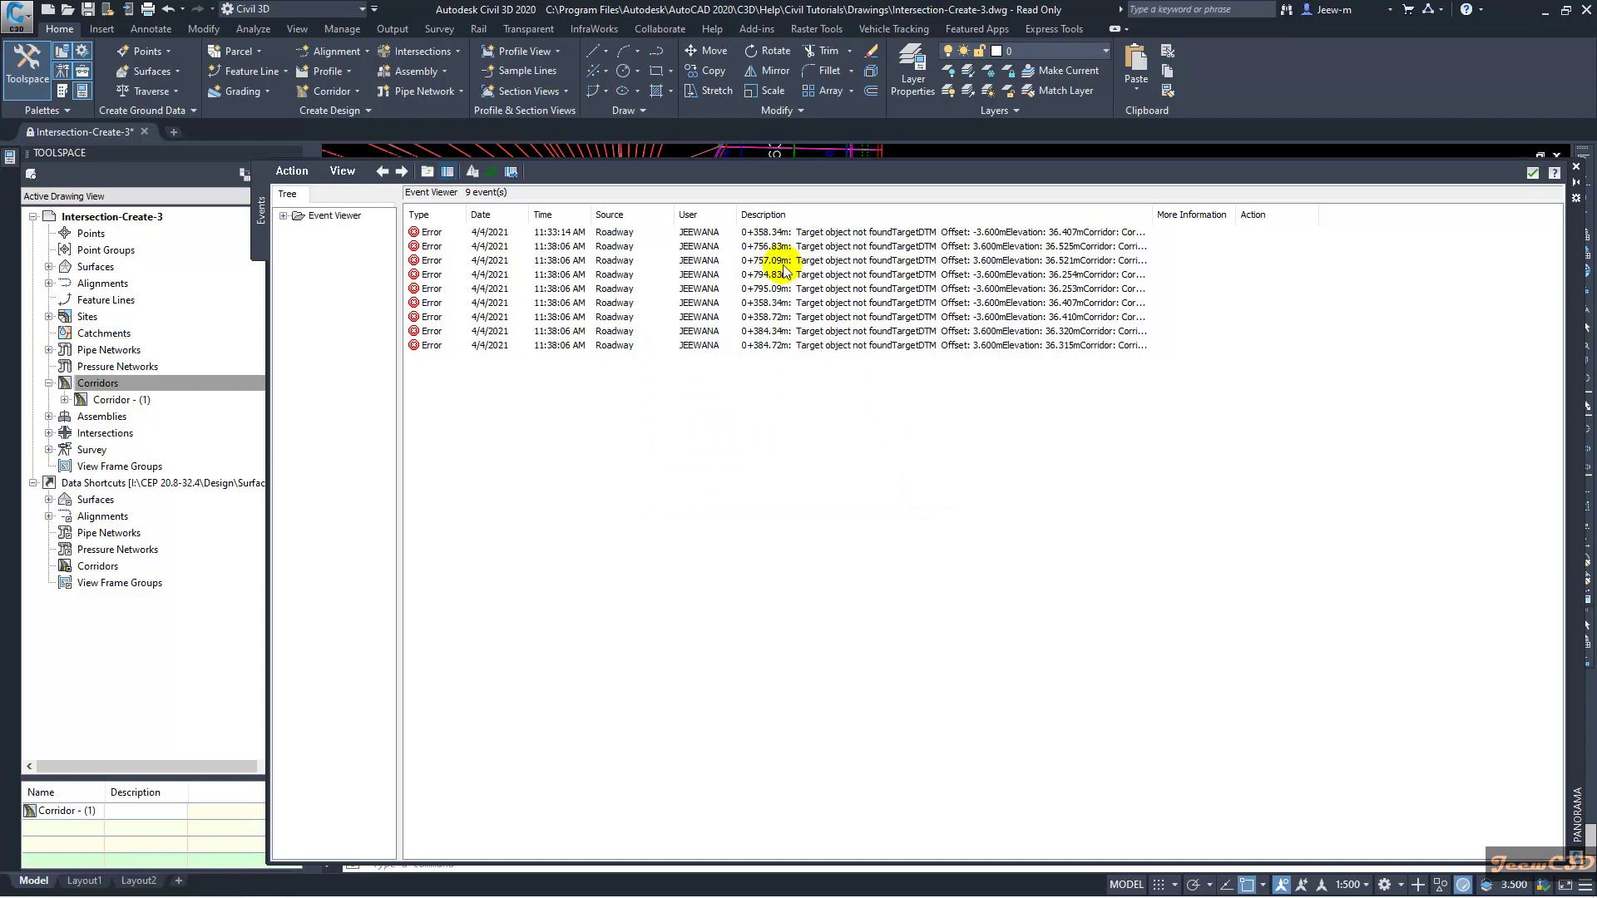
left_click(1532, 172)
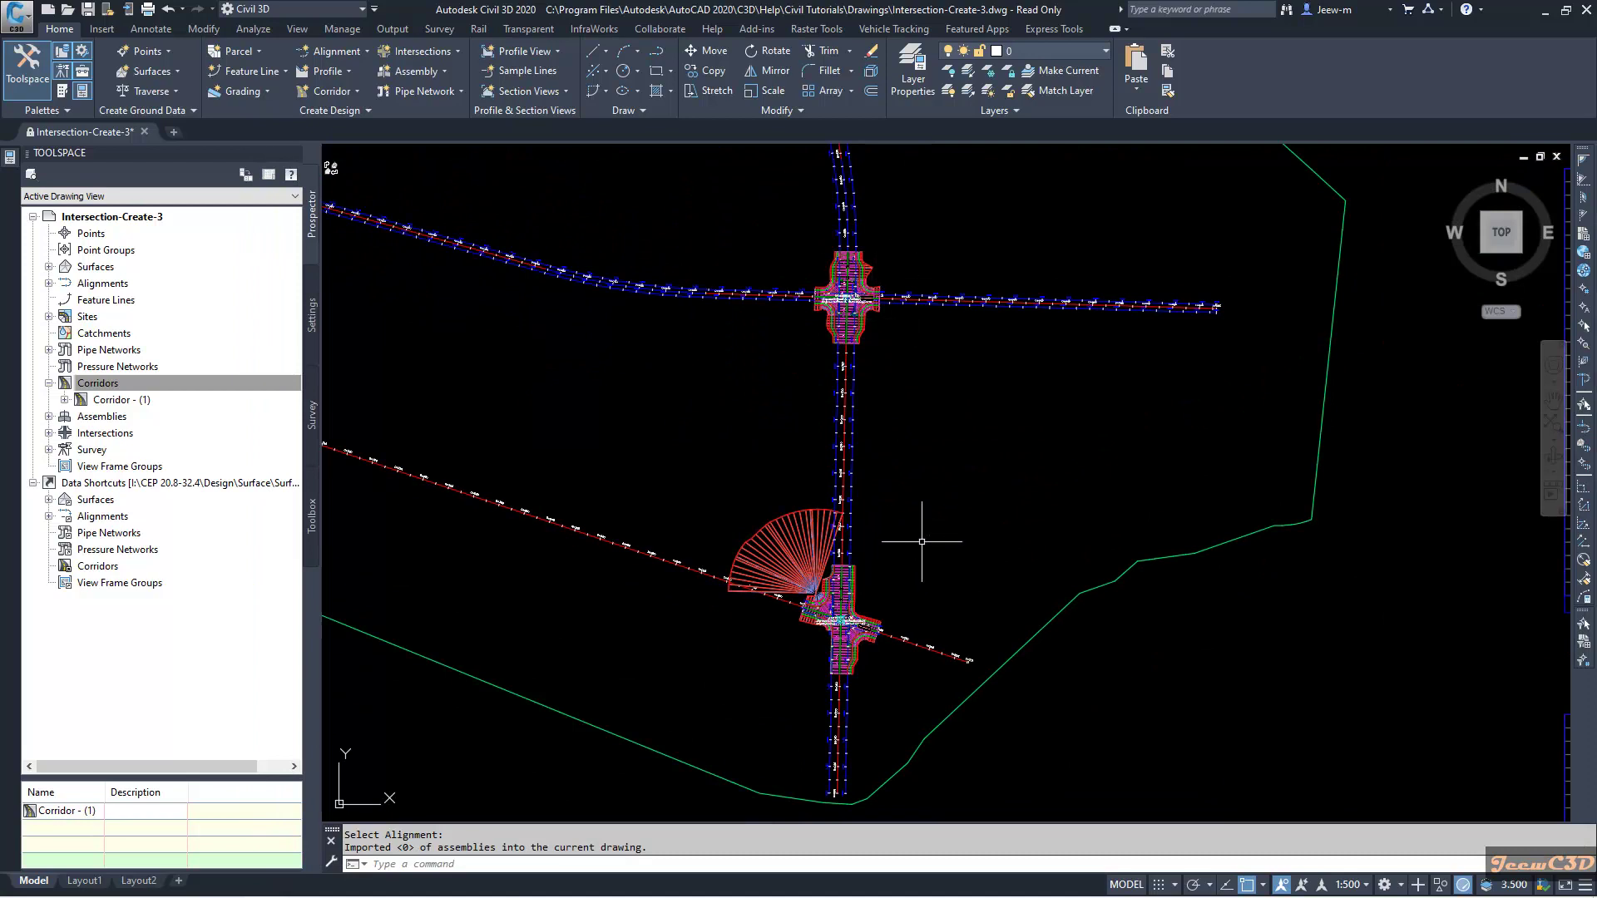
Zoom around the new Intersection - (6) regions and curb returns, reading the corridor tooltips
scroll(934, 506, "up", 9)
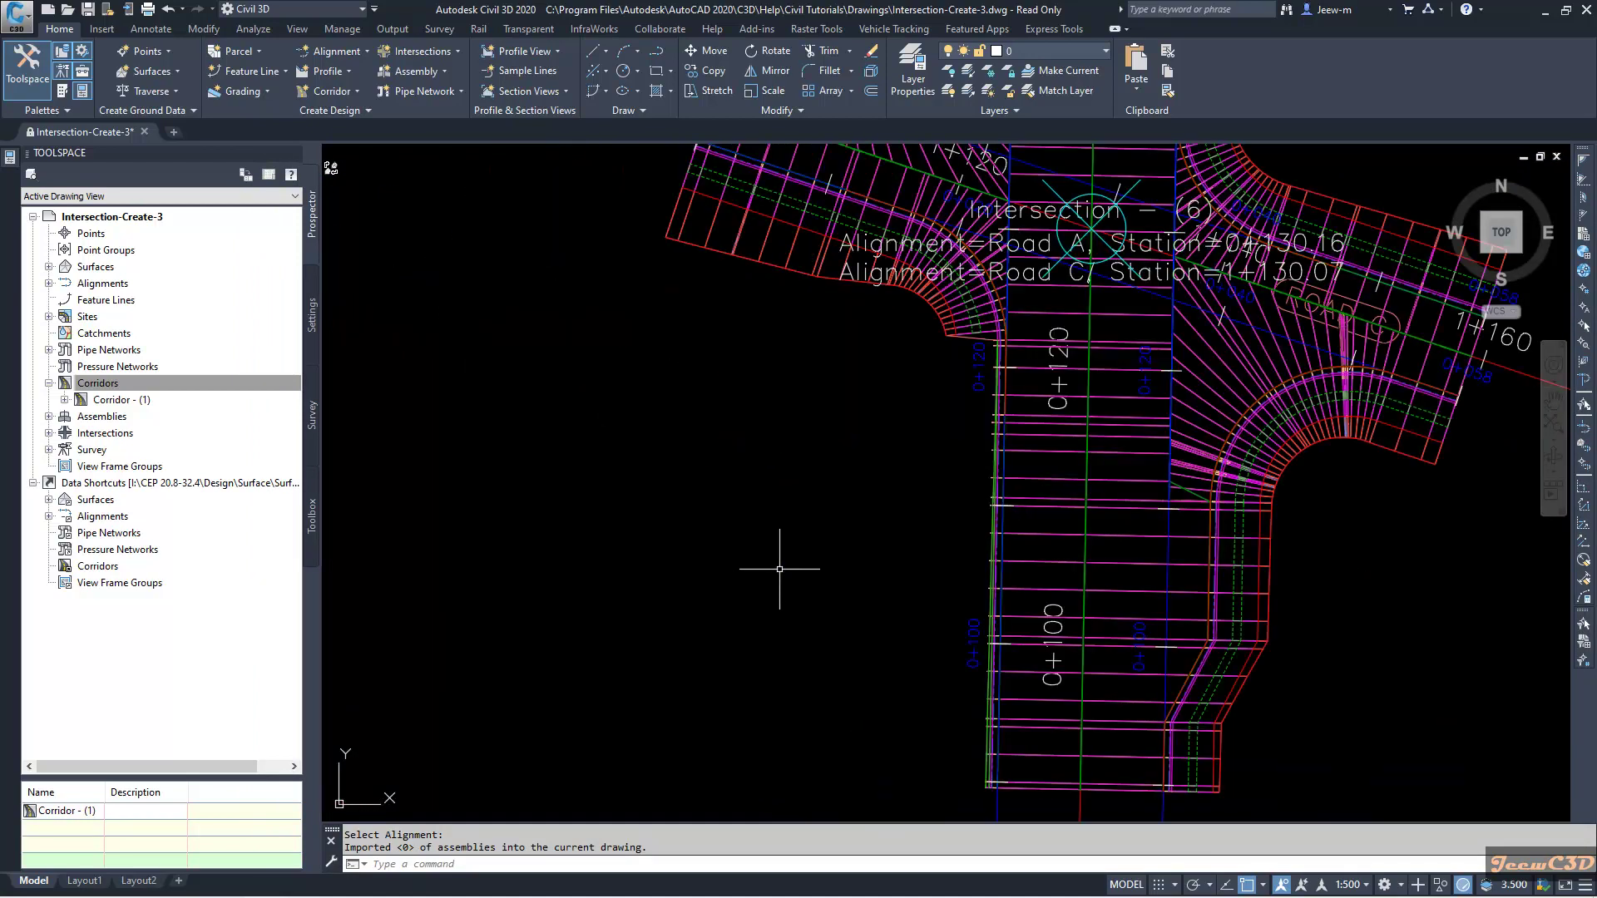
scroll(780, 569, "down", 5)
scroll(836, 443, "up", 4)
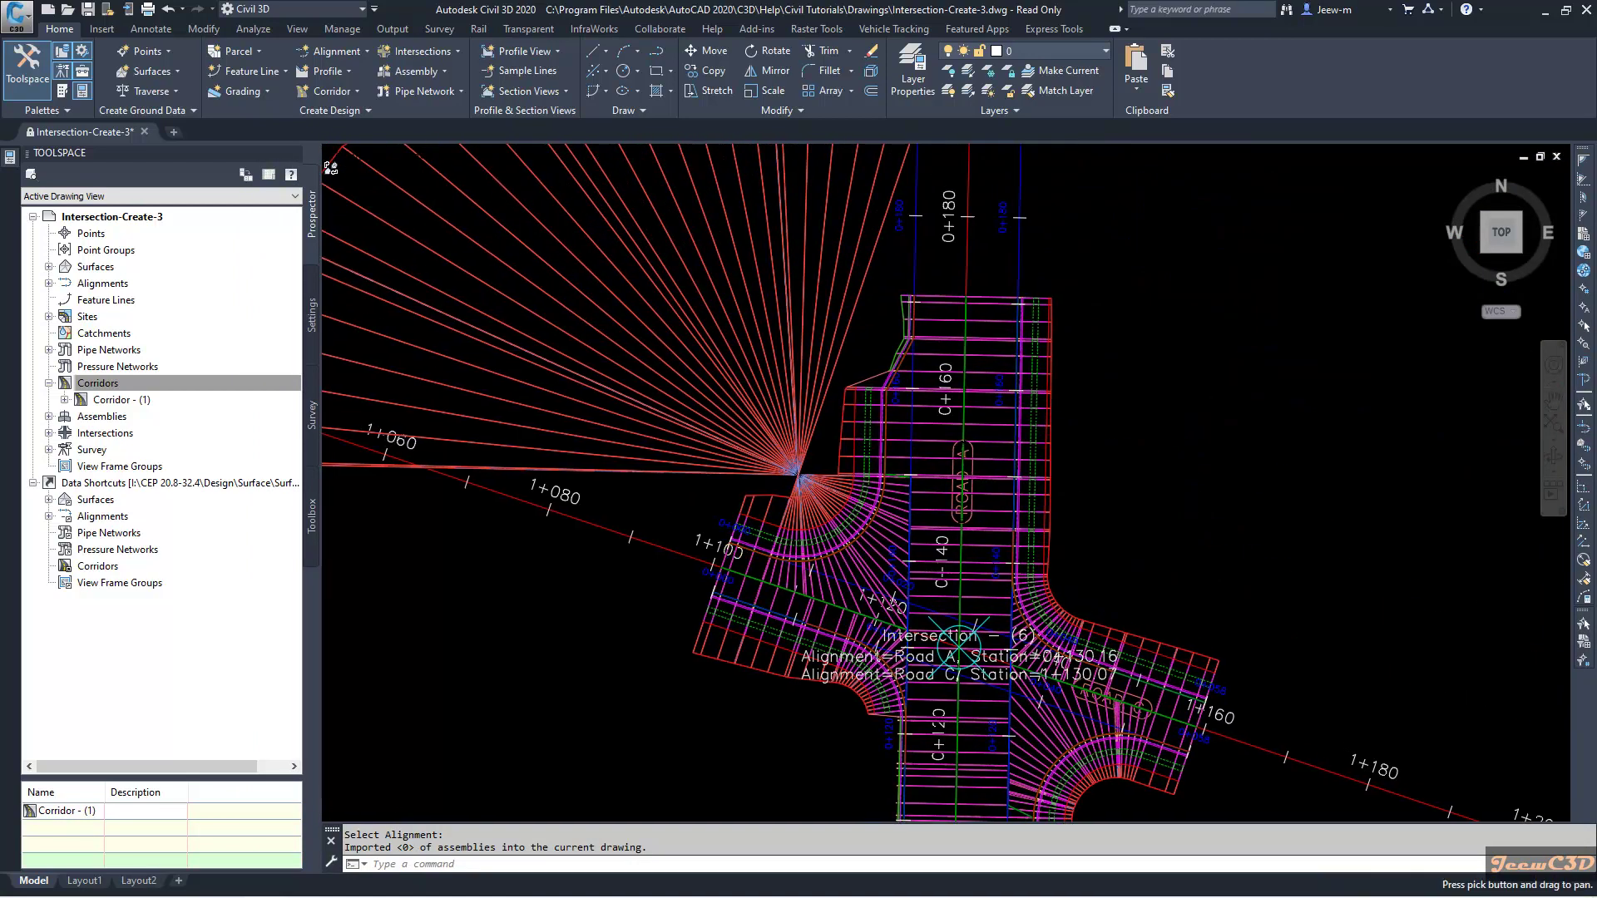
scroll(832, 449, "up", 2)
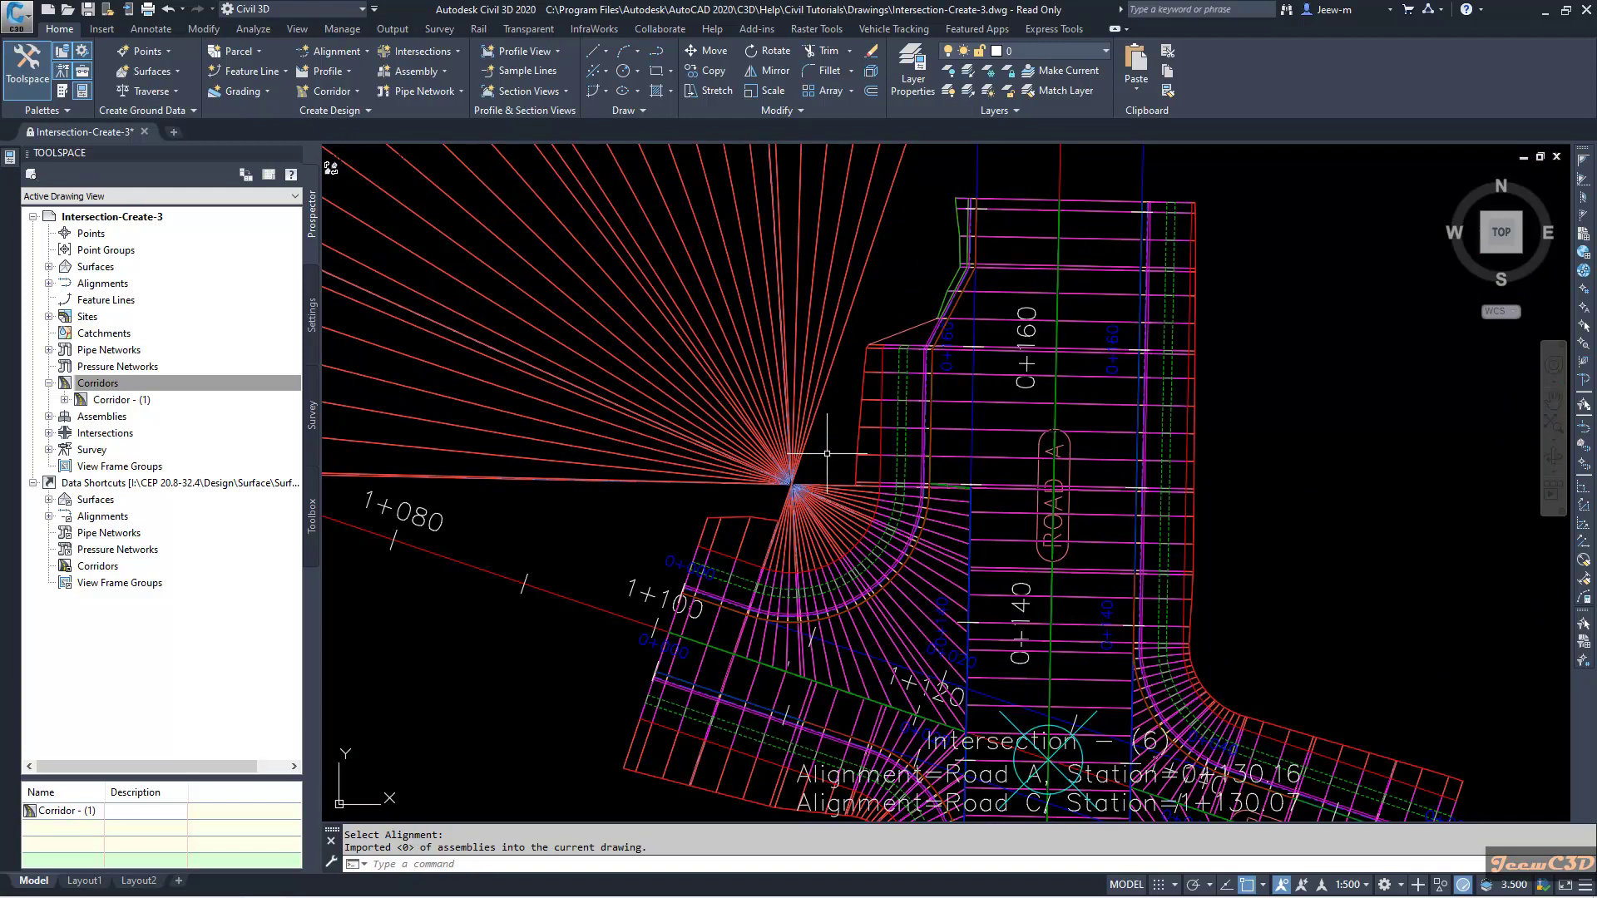
scroll(831, 465, "down", 5)
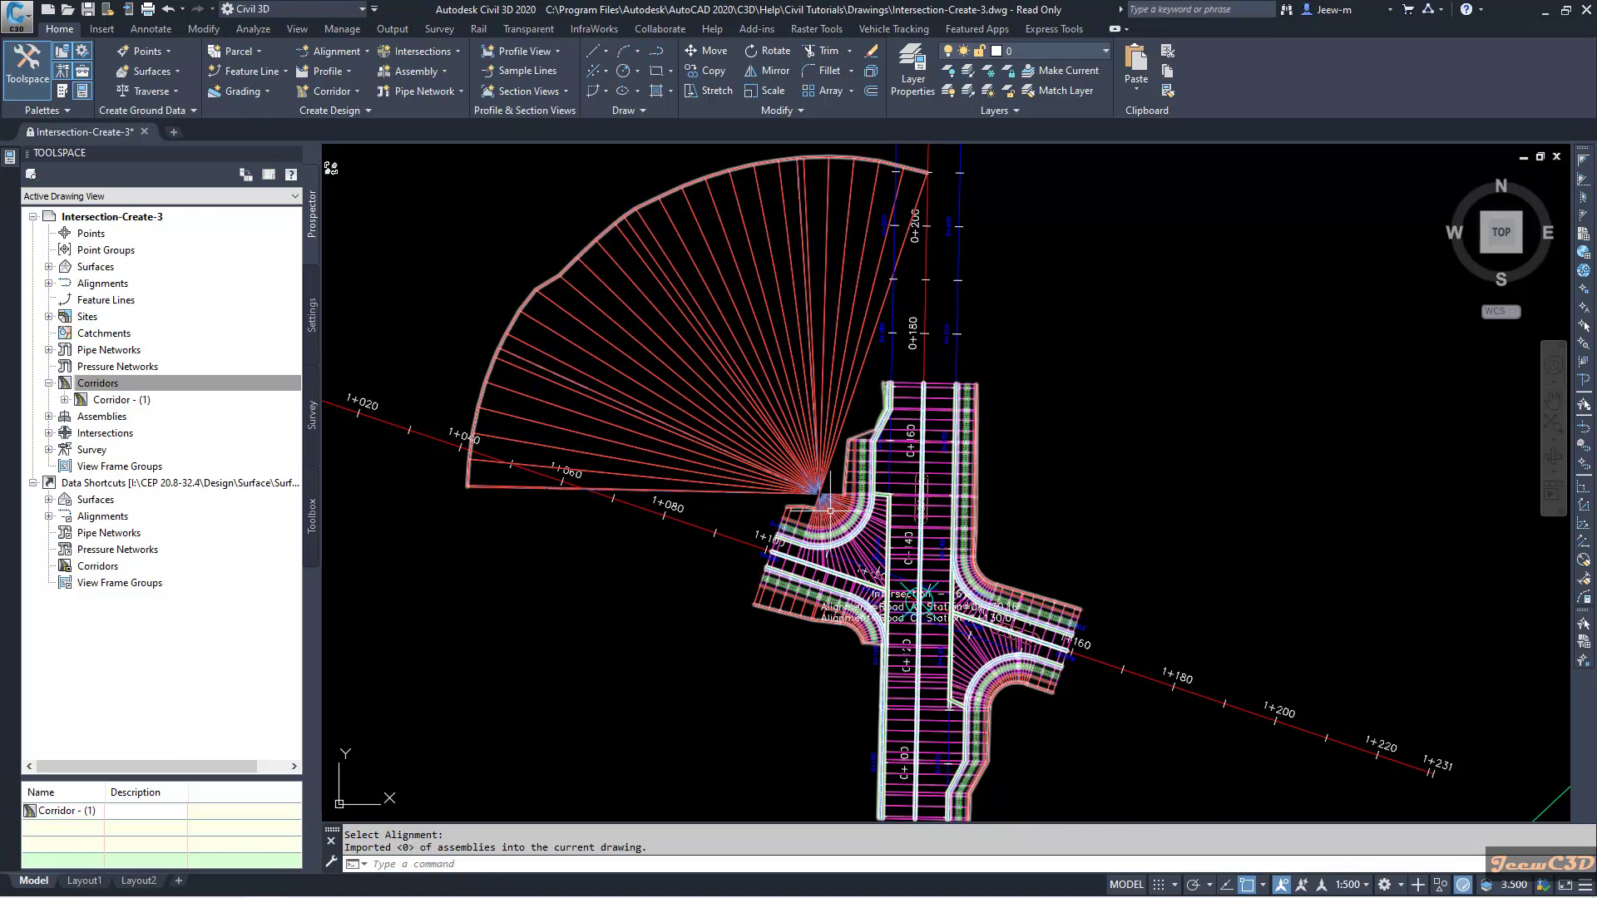
mouse_move(830, 511)
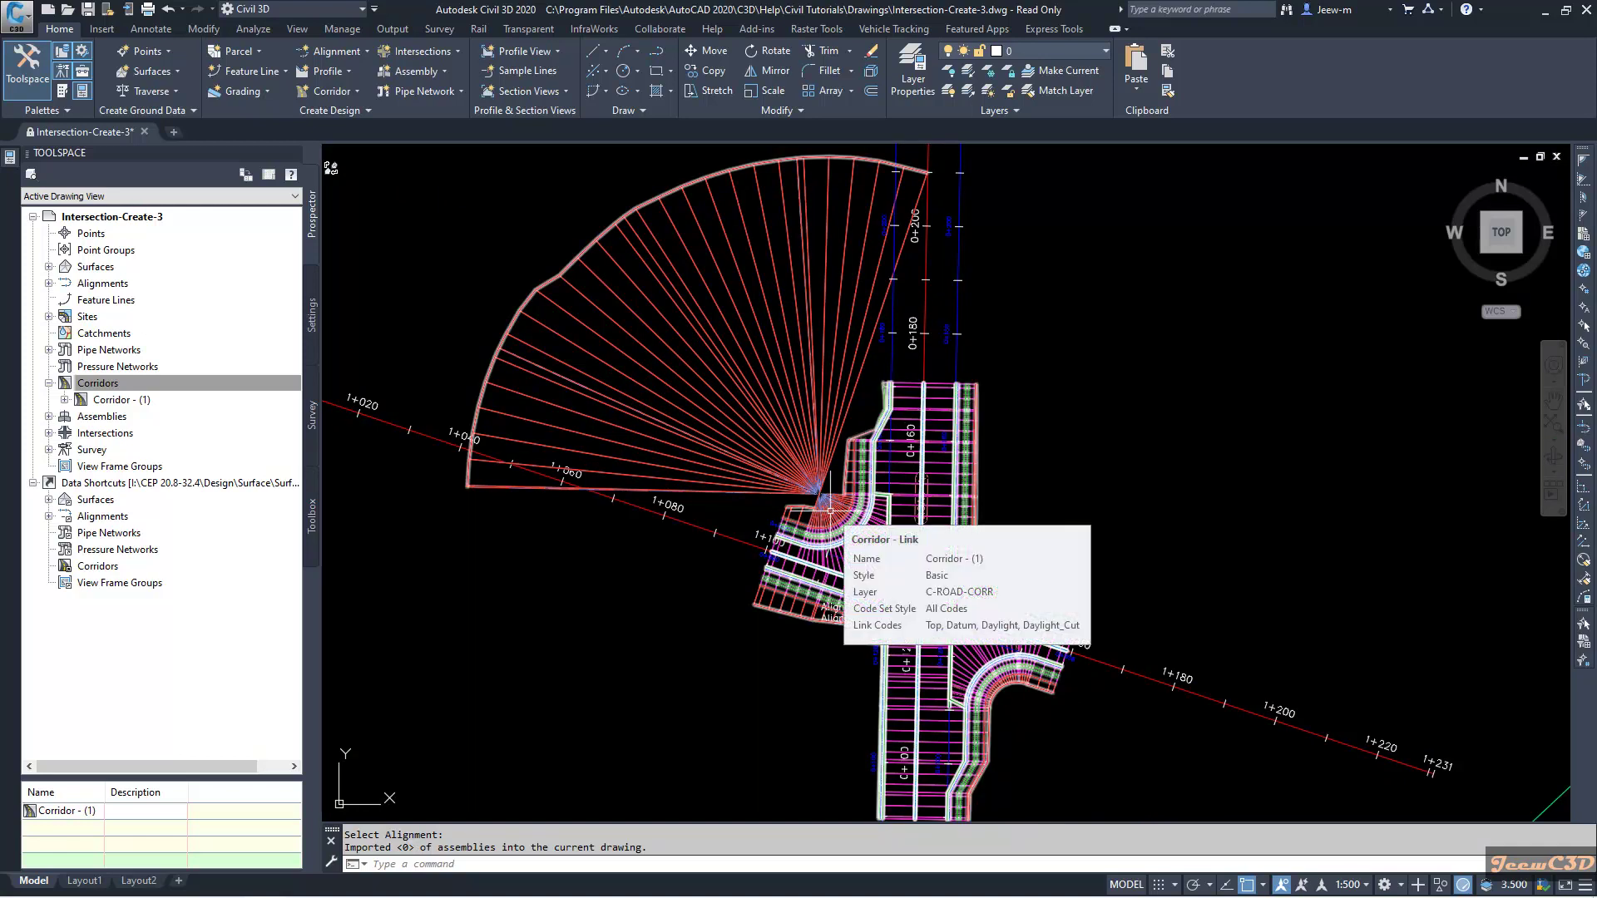
scroll(871, 383, "down", 3)
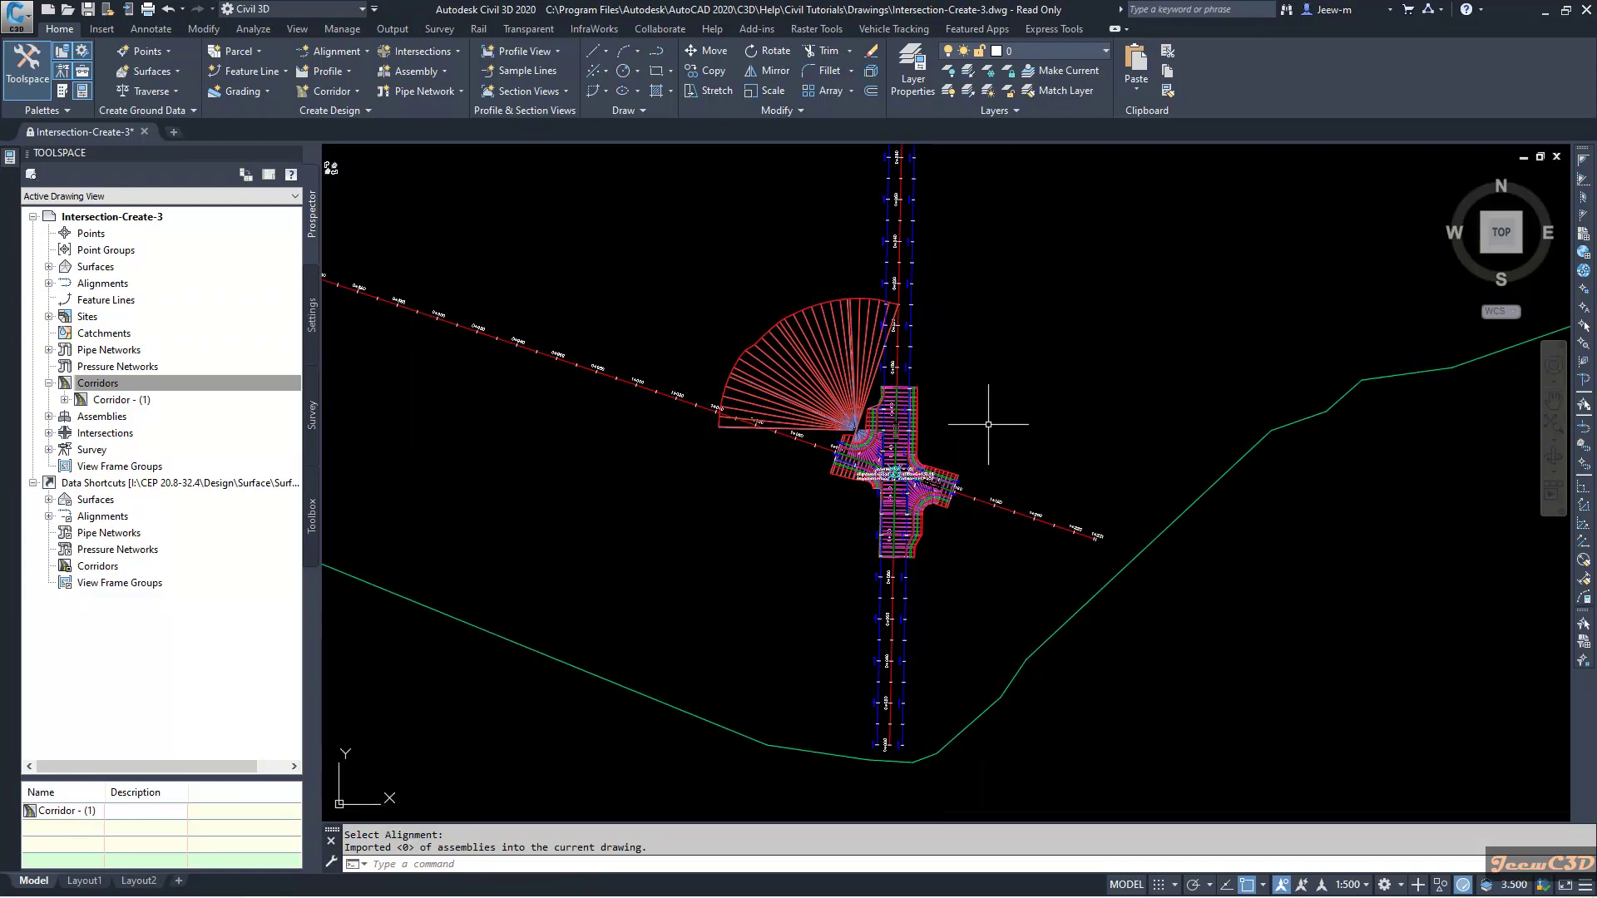
mouse_move(988, 424)
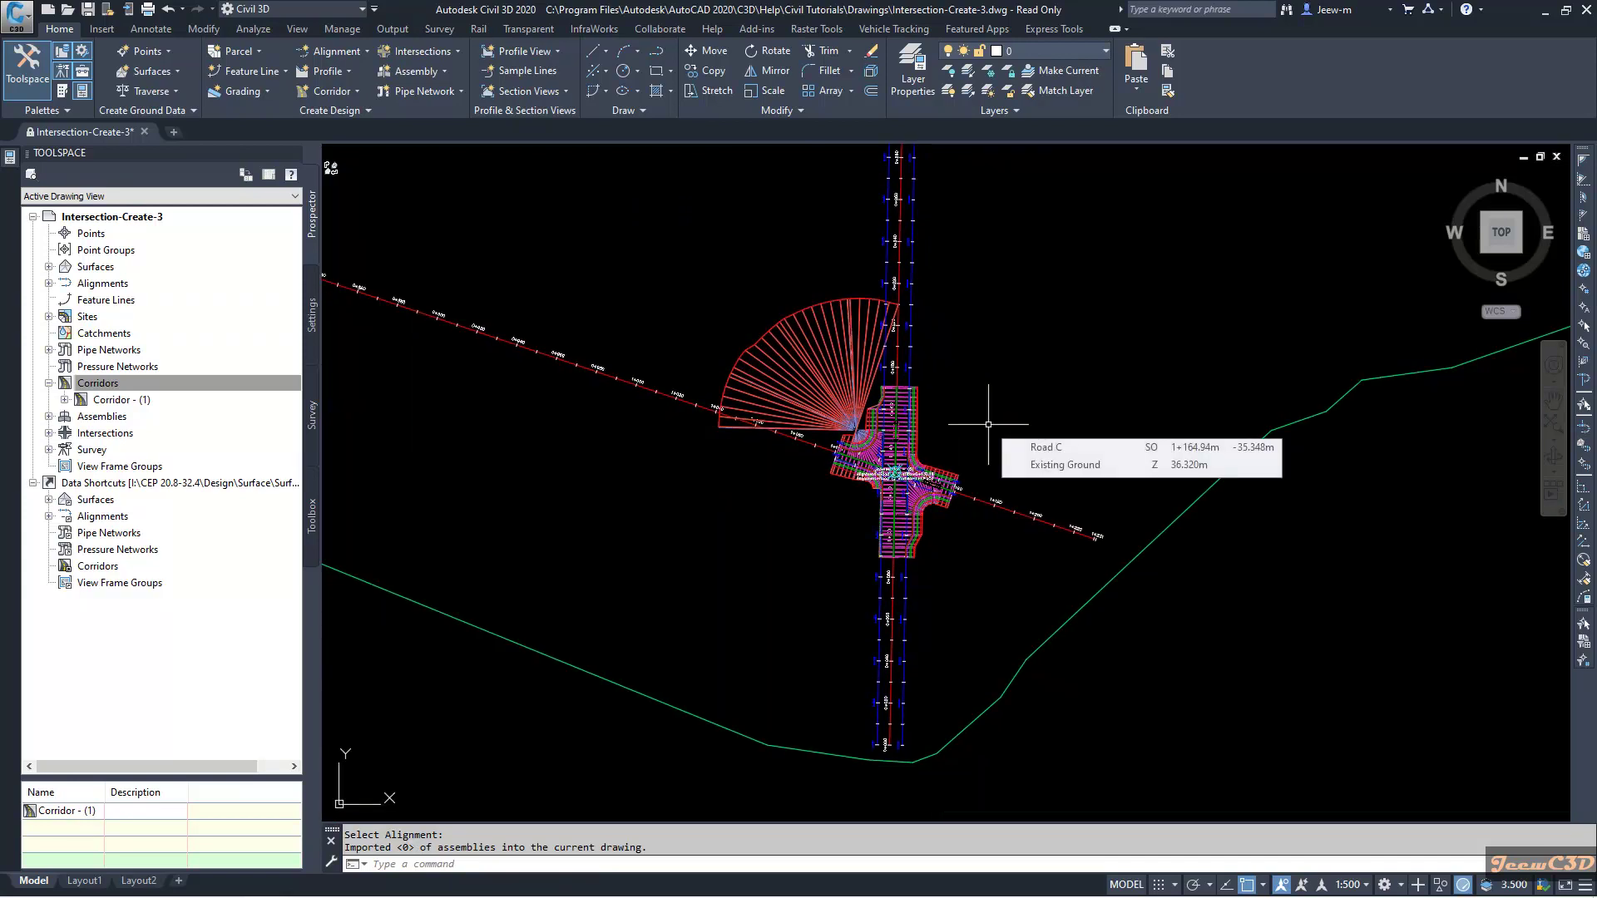
scroll(882, 532, "up", 3)
scroll(715, 548, "up", 1)
mouse_move(698, 556)
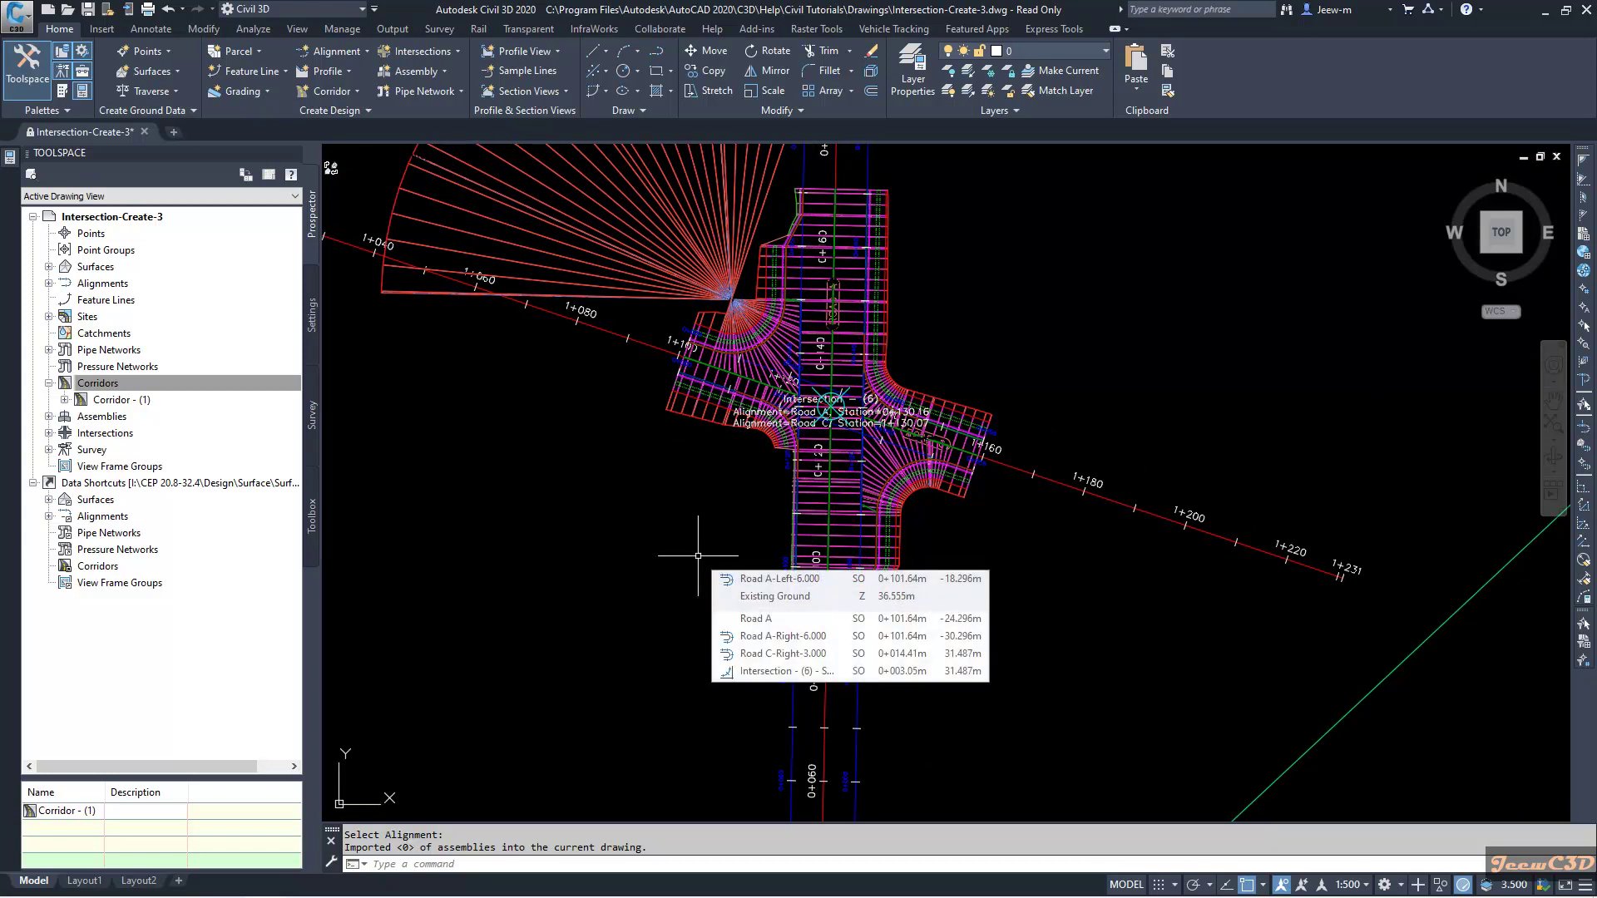